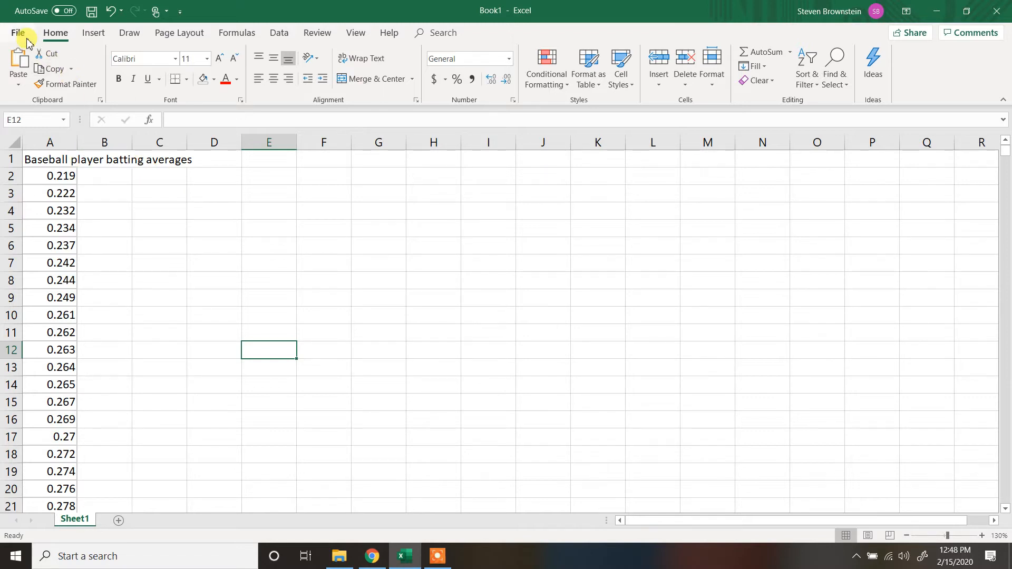
pyautogui.click(20, 85)
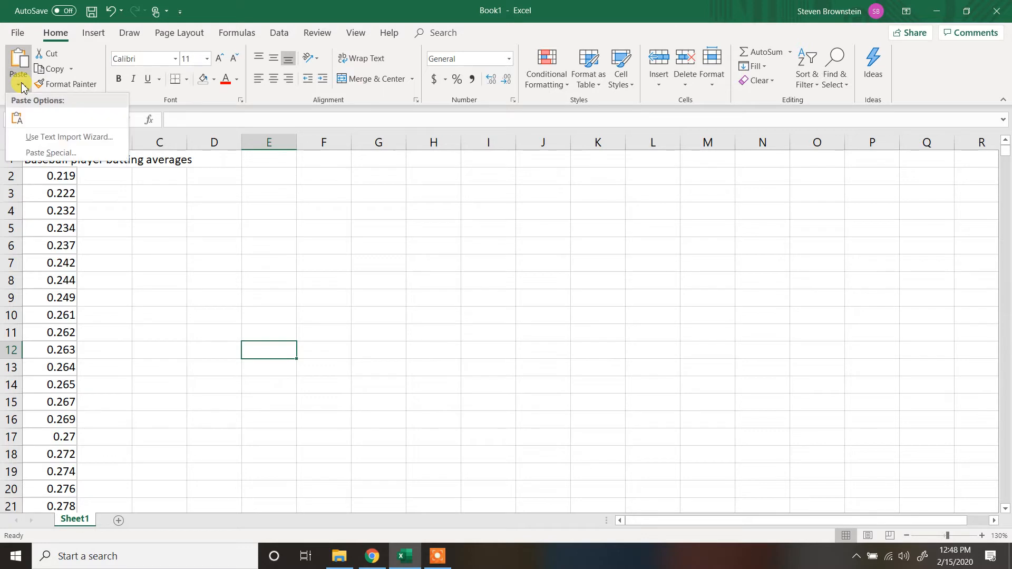
pyautogui.click(23, 88)
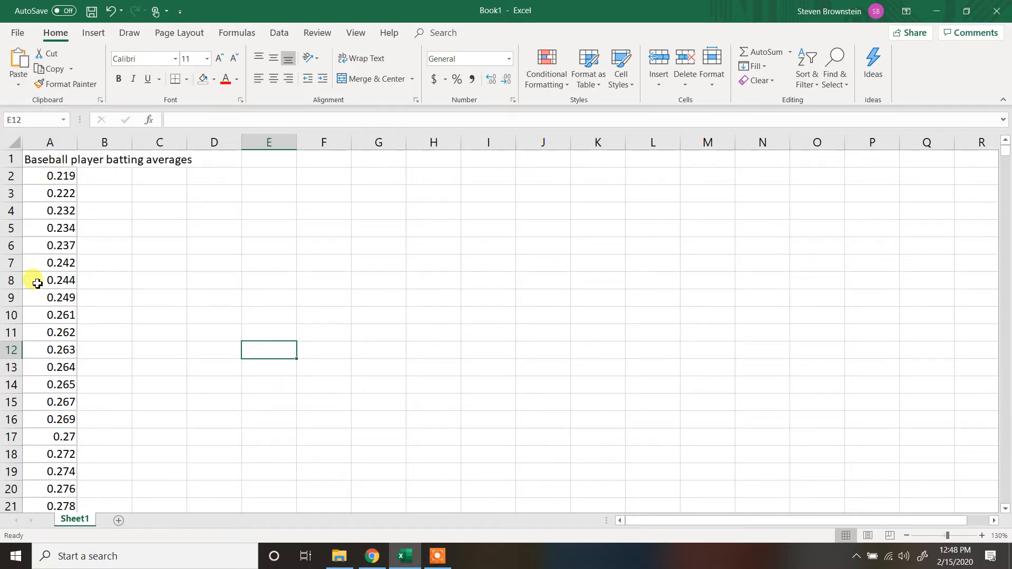
# - Calculate the mean of the batting averages in cell C3 with =AVERAGE(A2:A33)
pyautogui.click(162, 194)
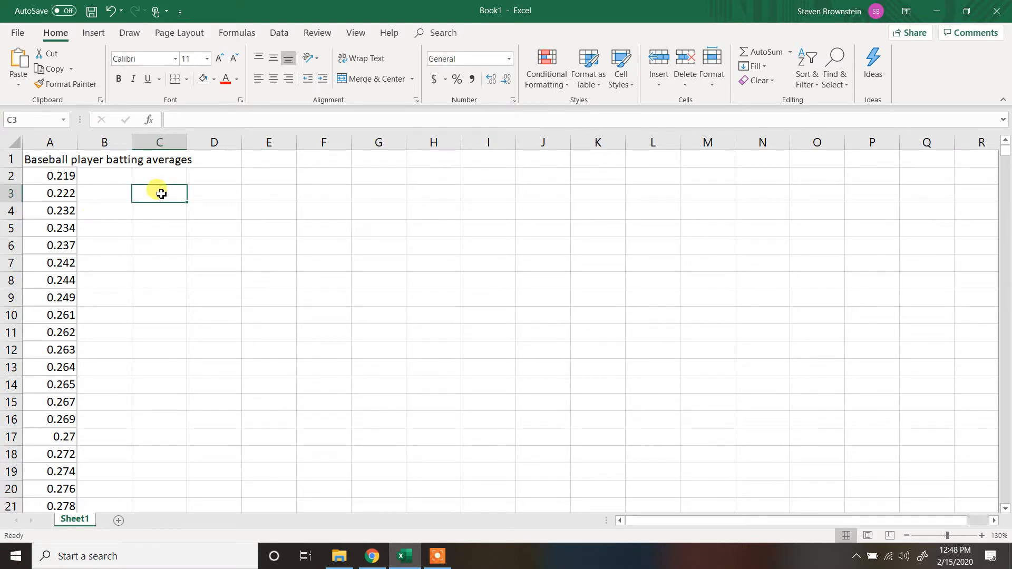
pyautogui.write('=')
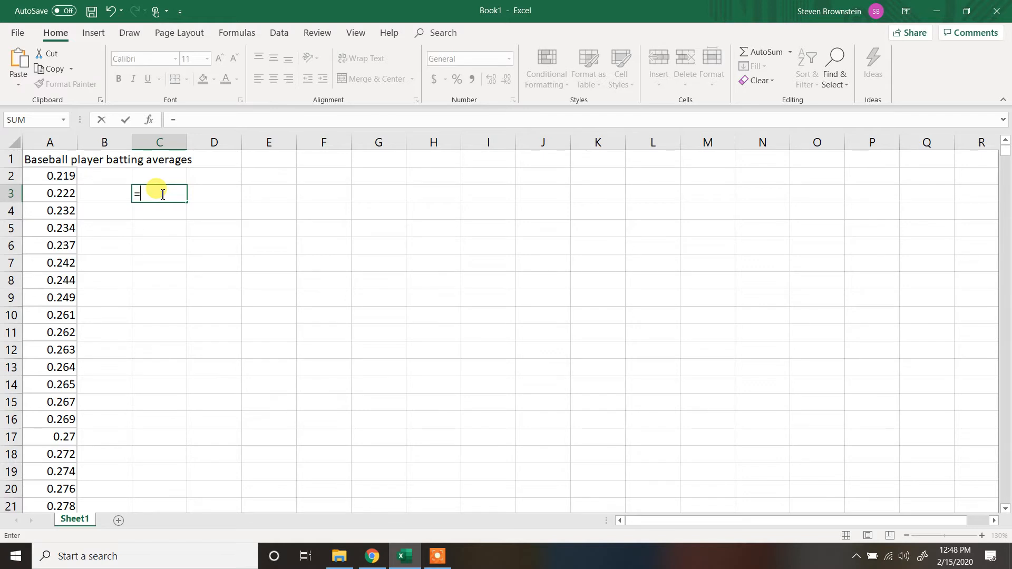
pyautogui.write('aver')
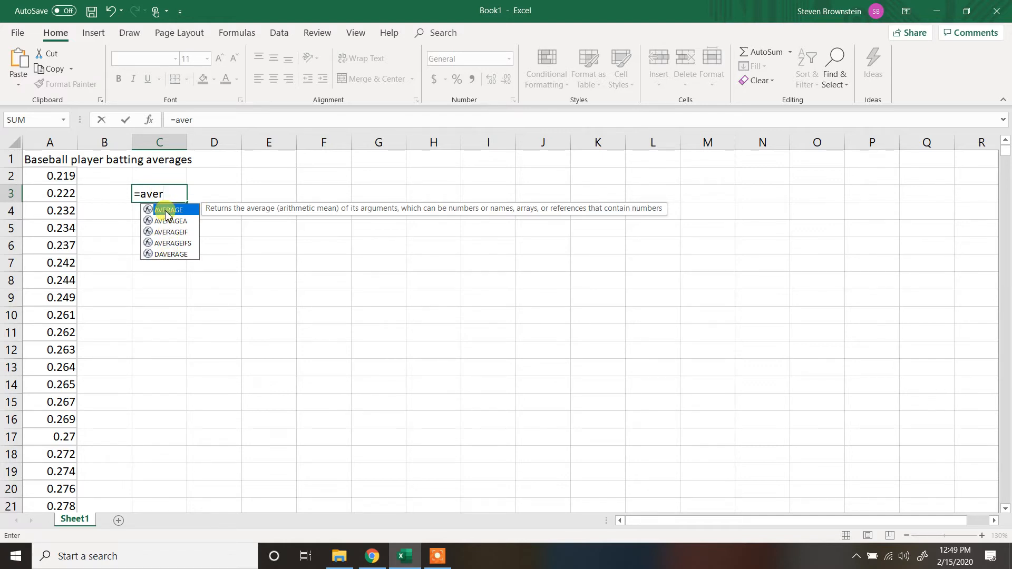
pyautogui.doubleClick(166, 211)
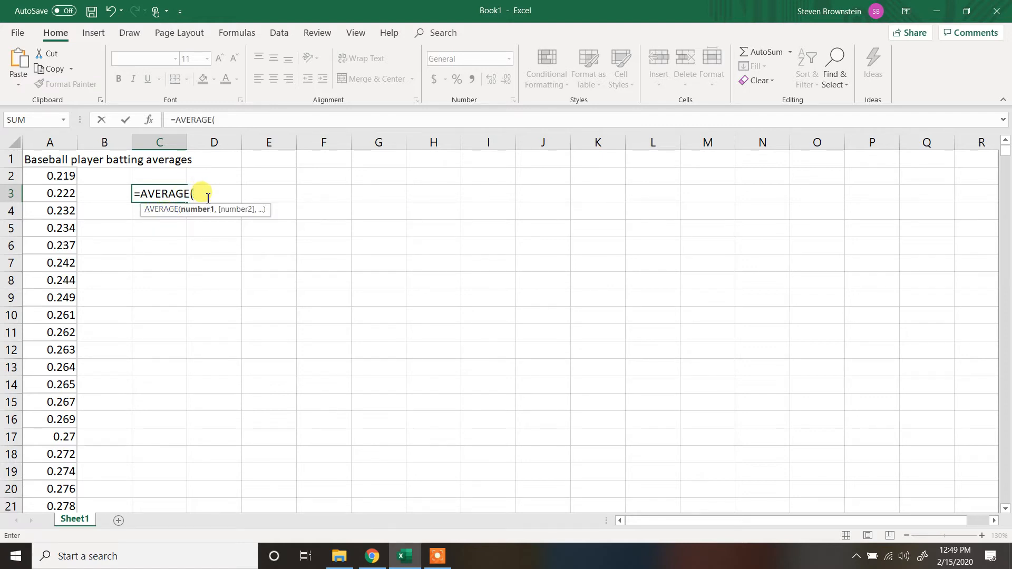
pyautogui.click(59, 177)
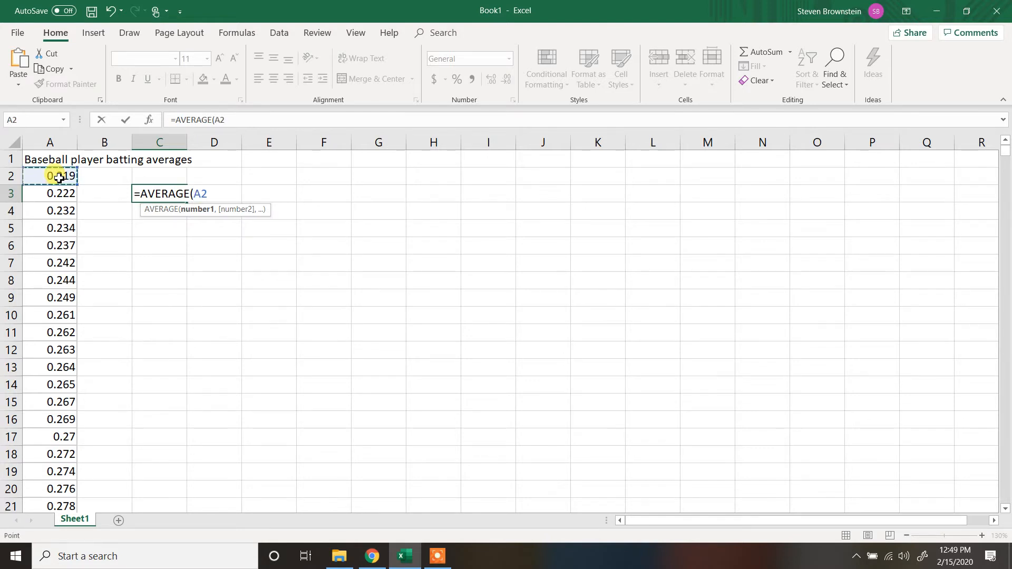
pyautogui.moveTo(59, 177); pyautogui.dragTo(63, 455)
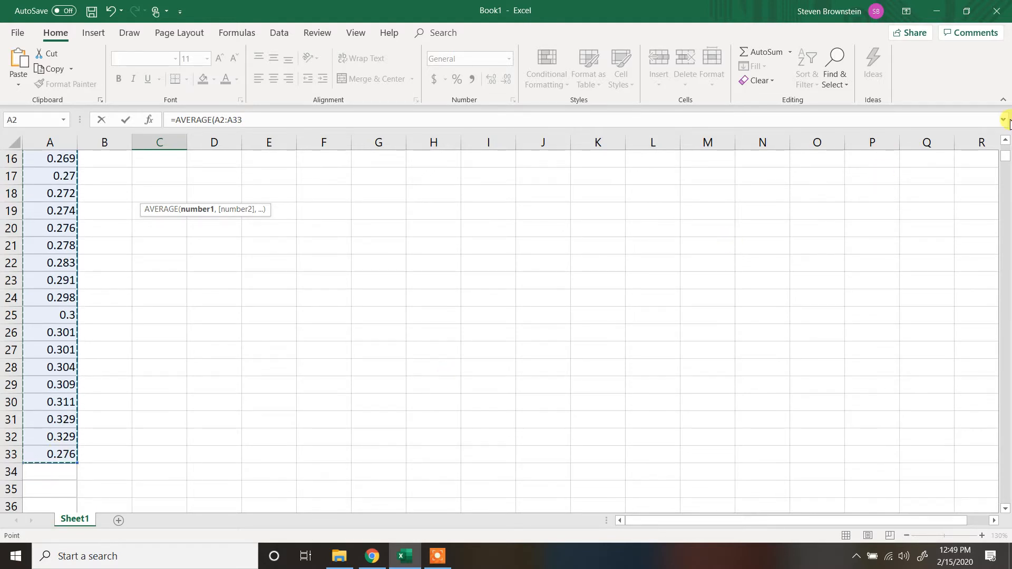
pyautogui.moveTo(1007, 144); pyautogui.dragTo(1007, 144)
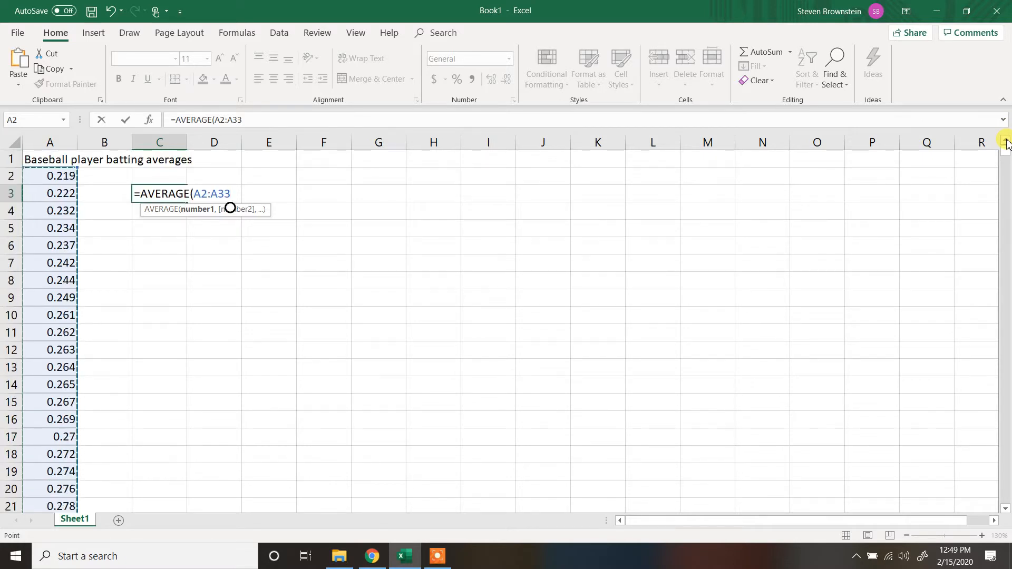
pyautogui.write(')')
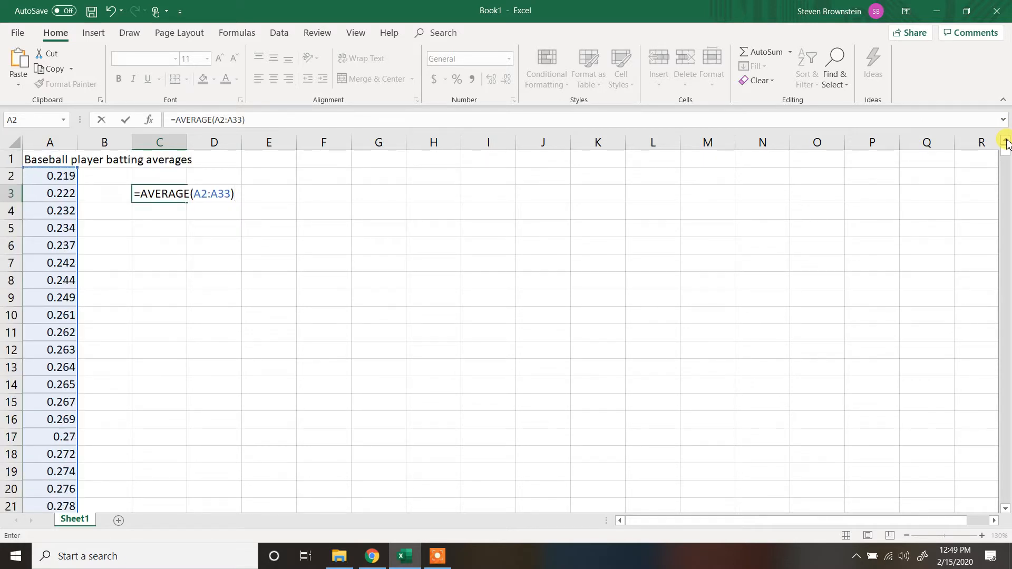
pyautogui.press('Return')
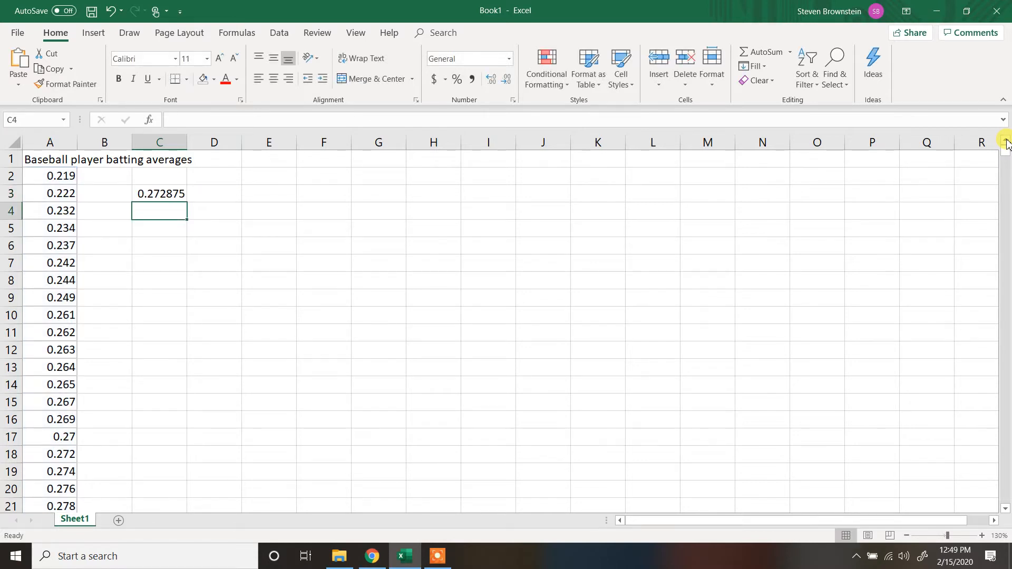
# - Label the average result by entering "mean" in cell D3
pyautogui.click(216, 199)
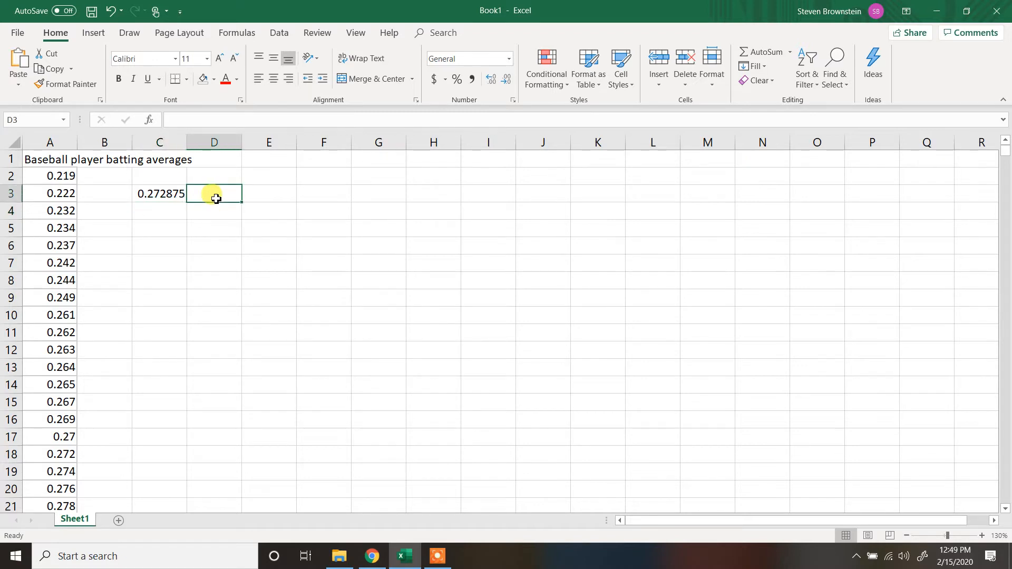
pyautogui.write('mean')
pyautogui.press('Return')
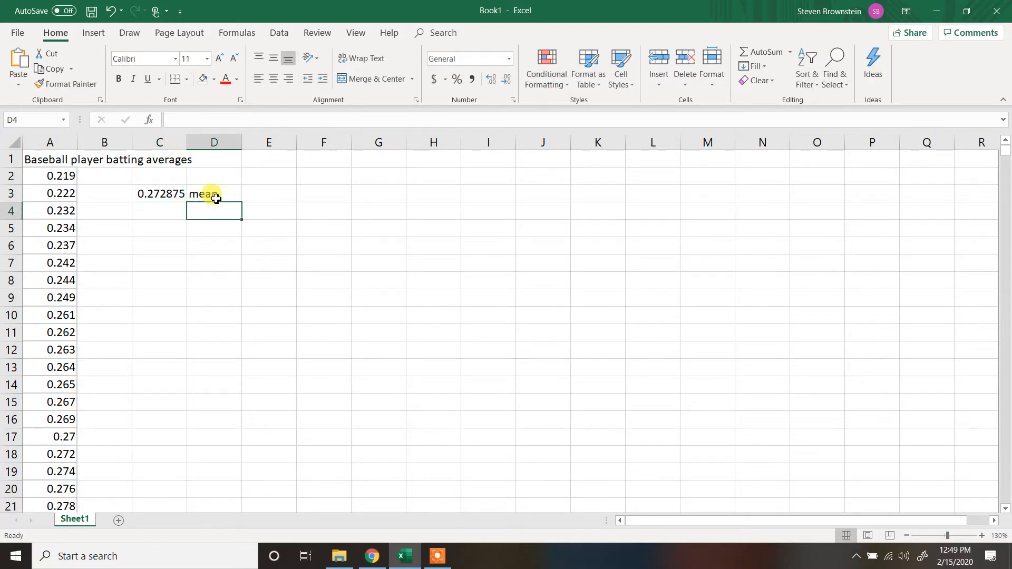
pyautogui.click(207, 192)
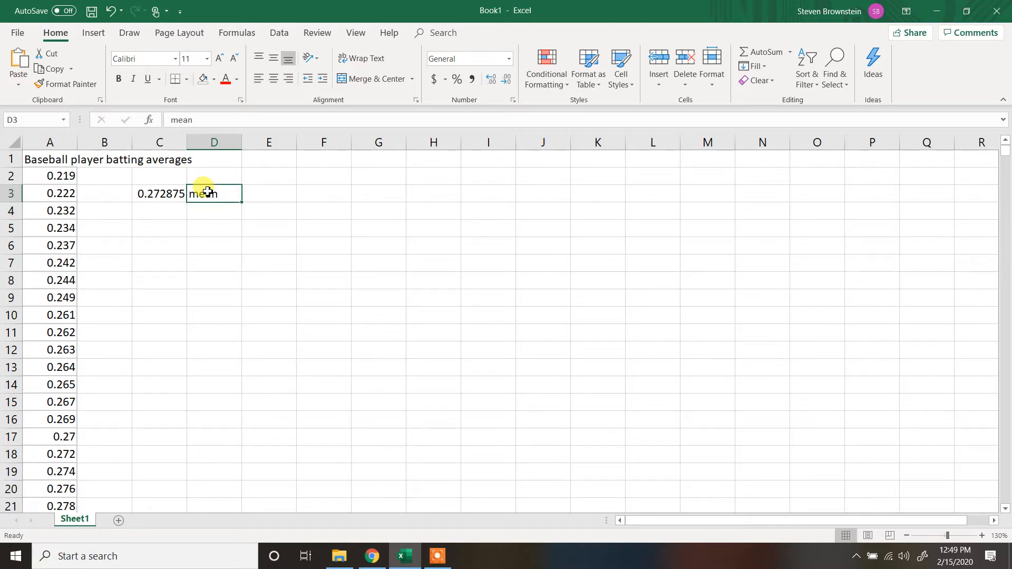
# - Calculate the median of the batting averages in cell C5 with =MEDIAN(A2:A33)
pyautogui.click(161, 223)
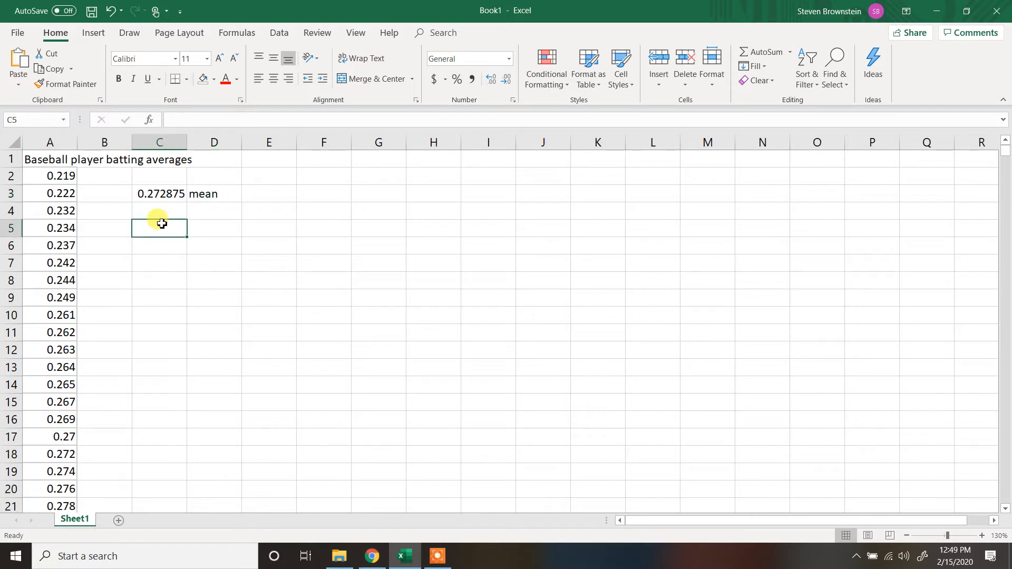
pyautogui.write('=')
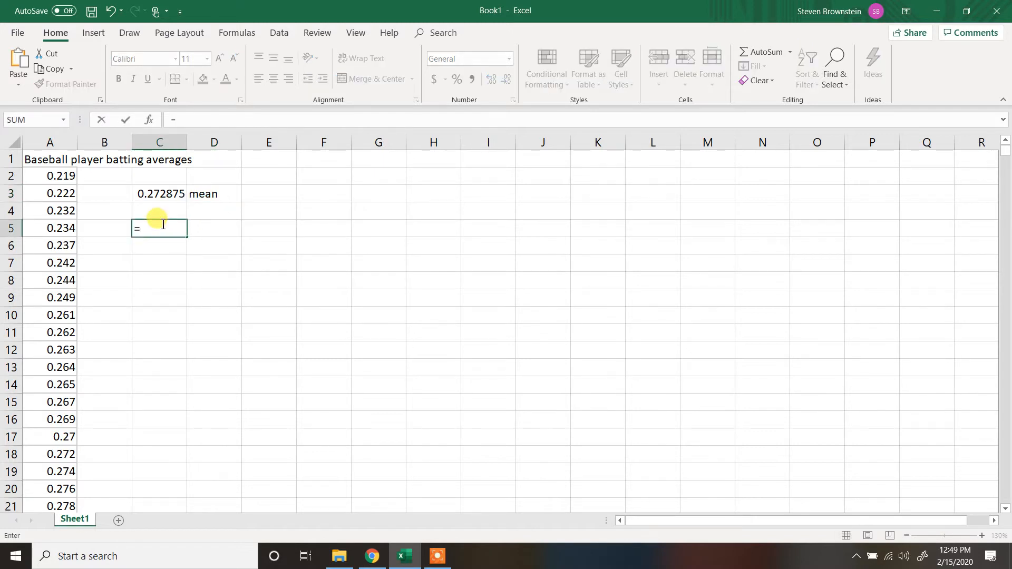
pyautogui.write('med')
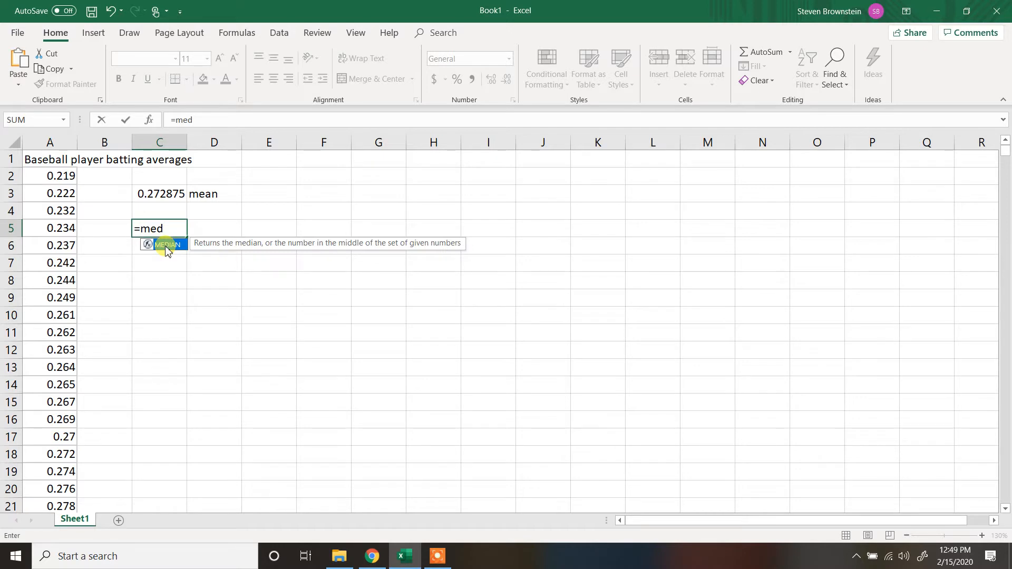
pyautogui.doubleClick(166, 246)
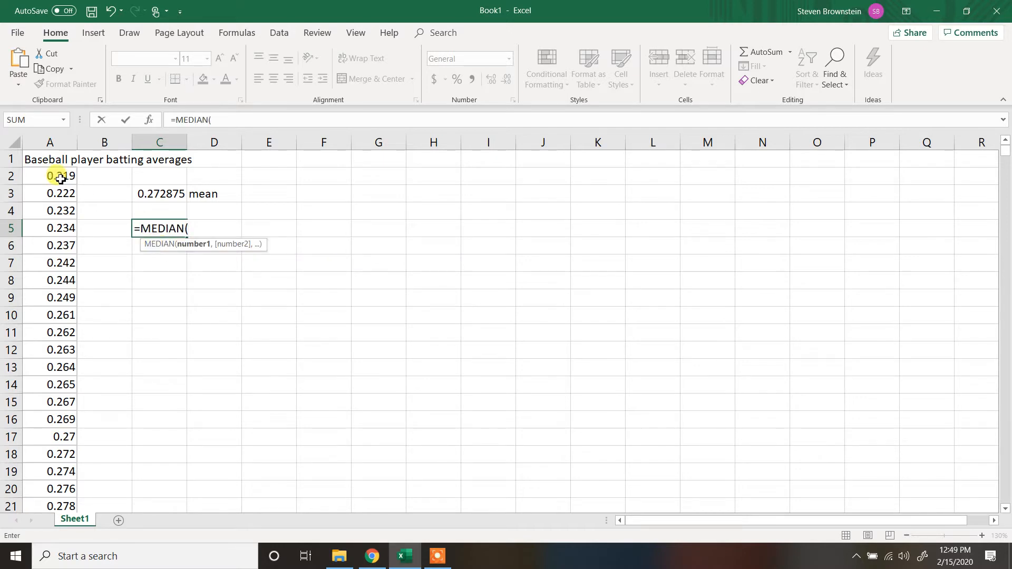
pyautogui.moveTo(61, 179); pyautogui.dragTo(56, 474)
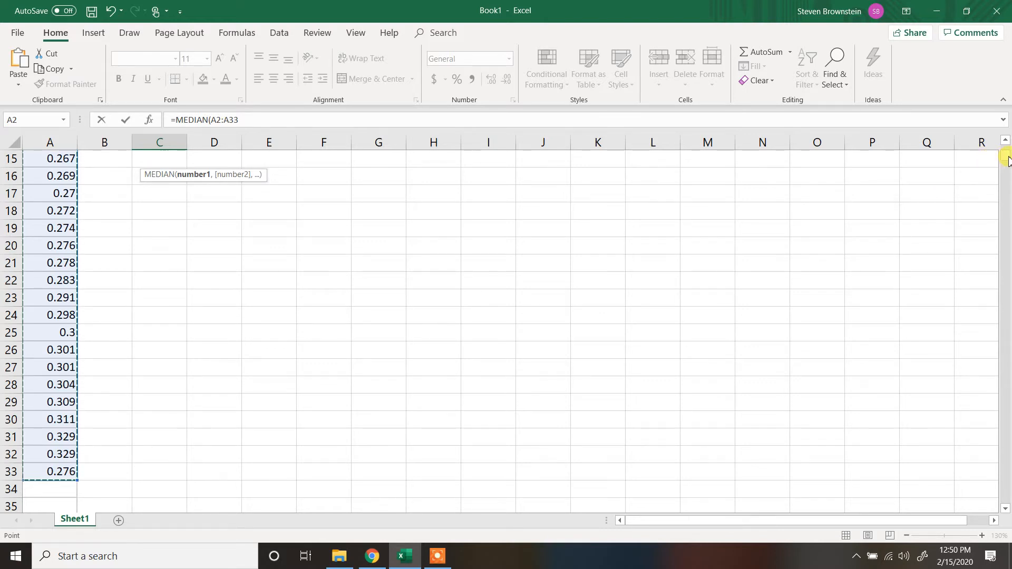
pyautogui.moveTo(1006, 156); pyautogui.dragTo(1007, 153)
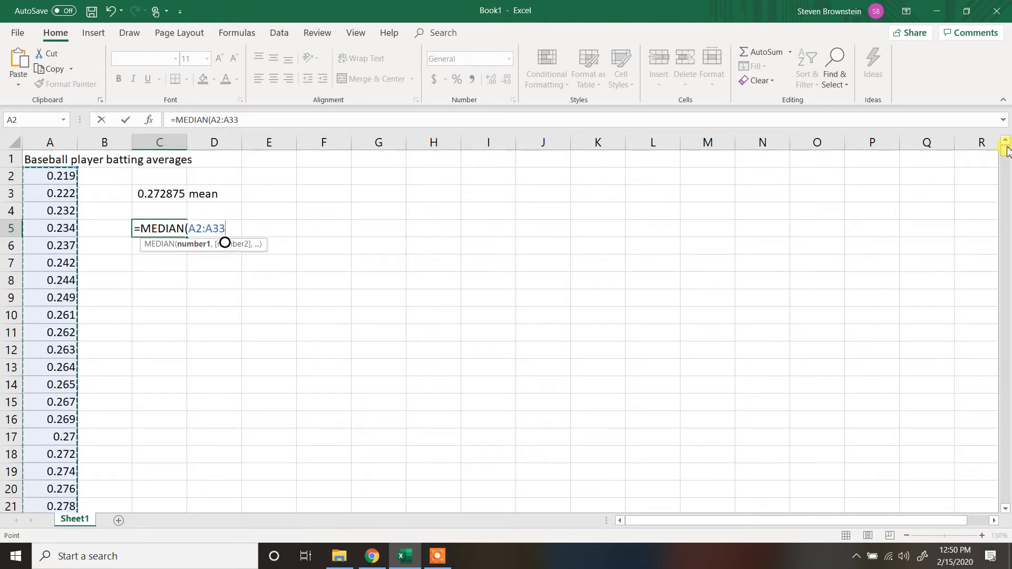
pyautogui.write(')')
pyautogui.press('Return')
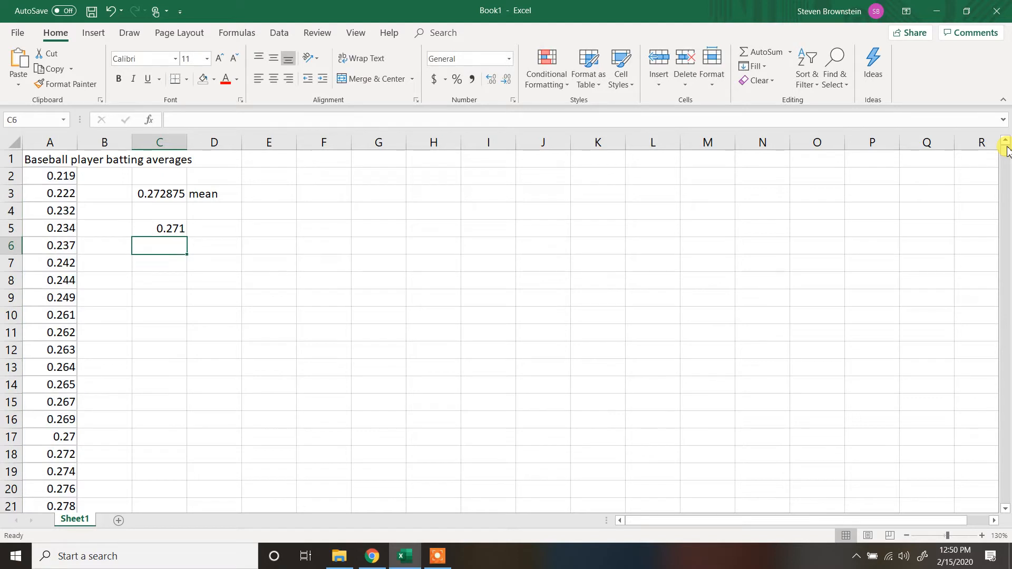
# - Label the median result by entering "median" in cell D5
pyautogui.click(217, 233)
pyautogui.write('me')
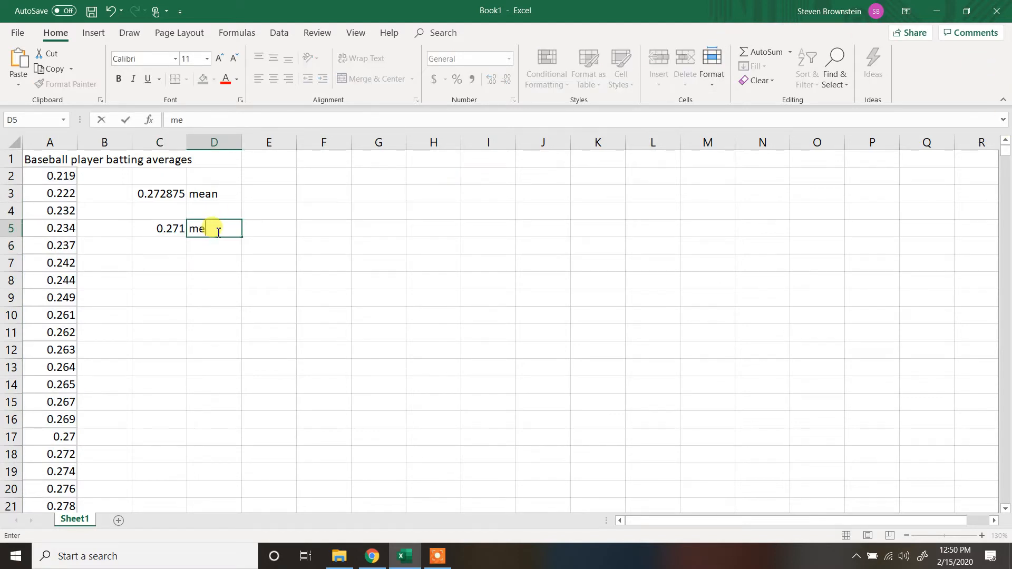
pyautogui.write('dian')
pyautogui.press('Return')
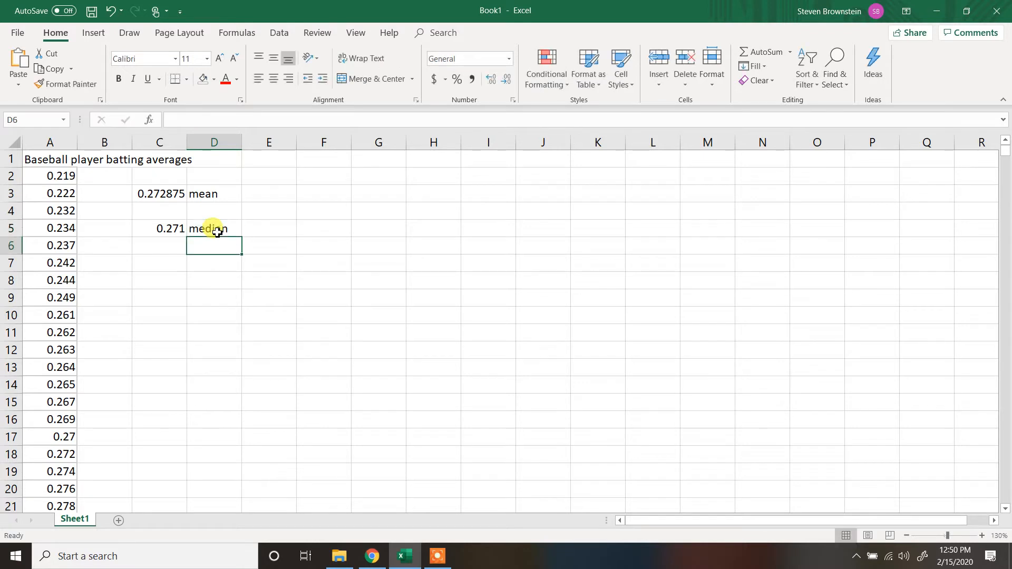
pyautogui.press('Return')
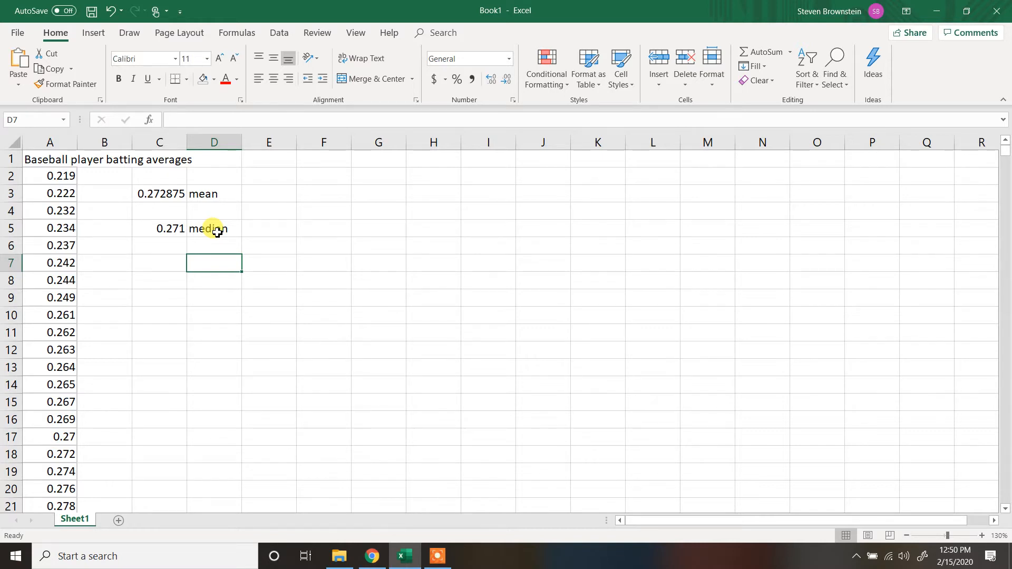
# - Find all modes of the batting averages by entering =MODE.MULT(A2:A33) as an array formula across cells C7:C13
pyautogui.click(167, 264)
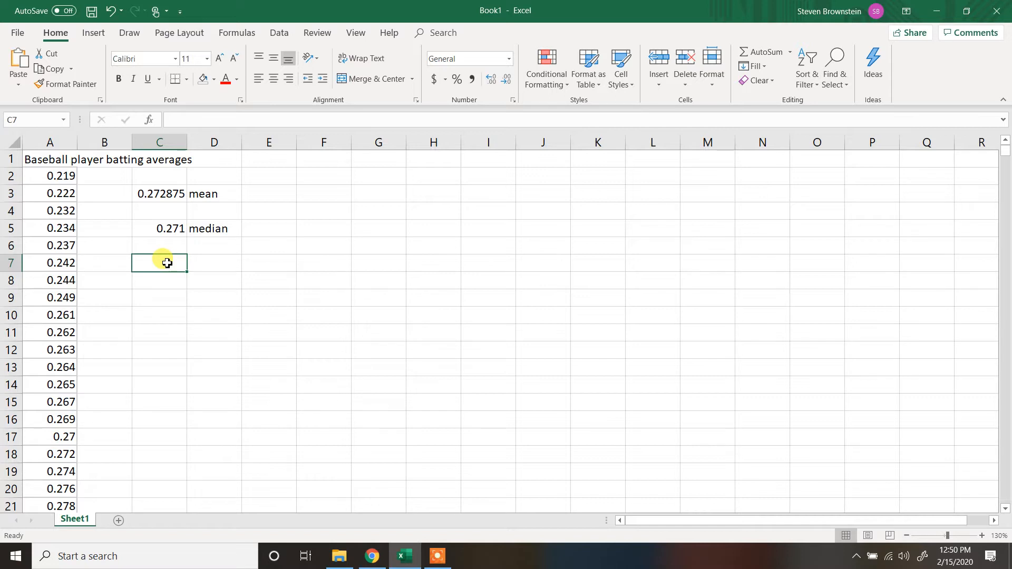
pyautogui.moveTo(165, 262); pyautogui.dragTo(177, 370)
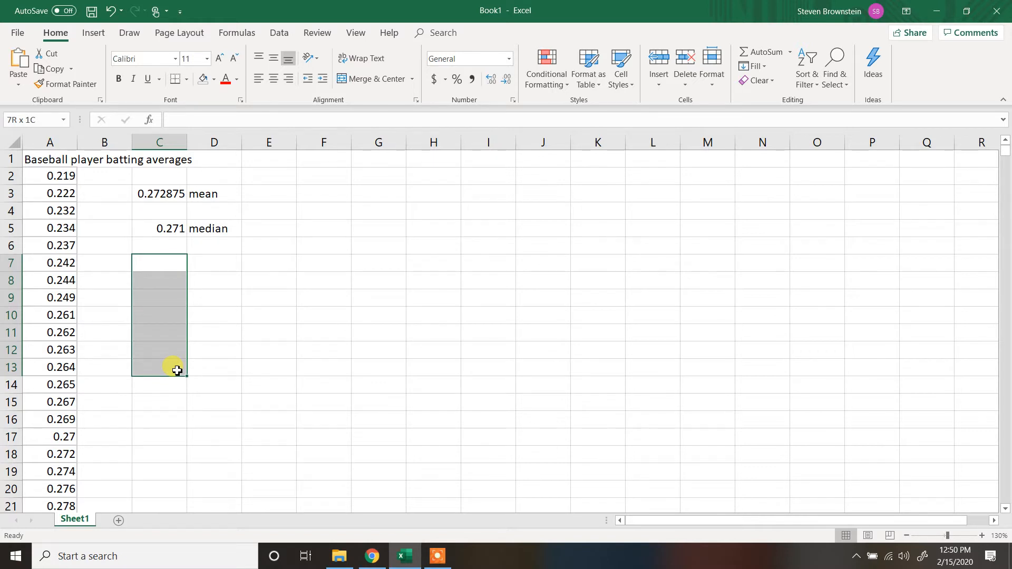
pyautogui.moveTo(177, 371); pyautogui.dragTo(177, 371)
pyautogui.write('=')
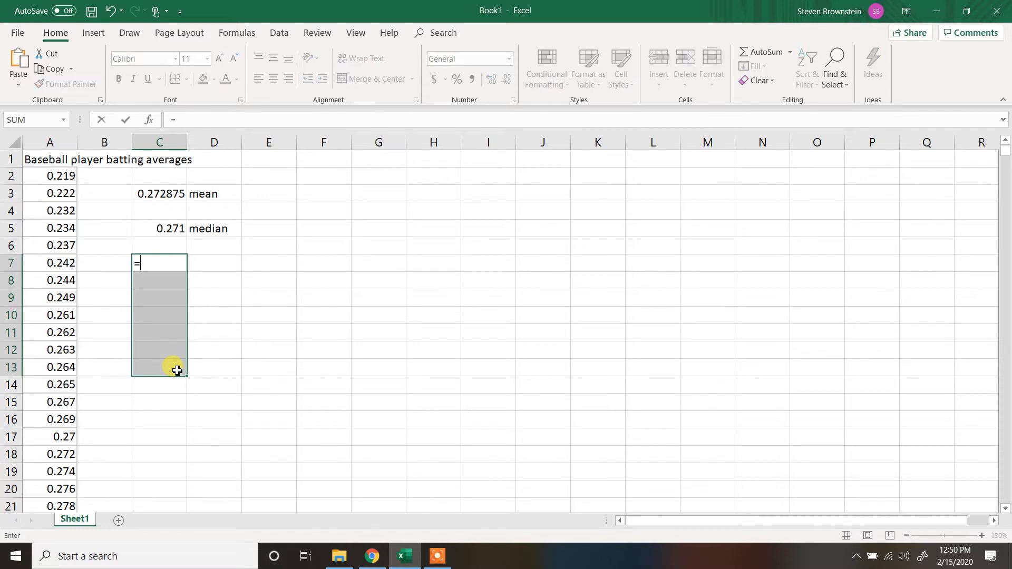
pyautogui.write('mo')
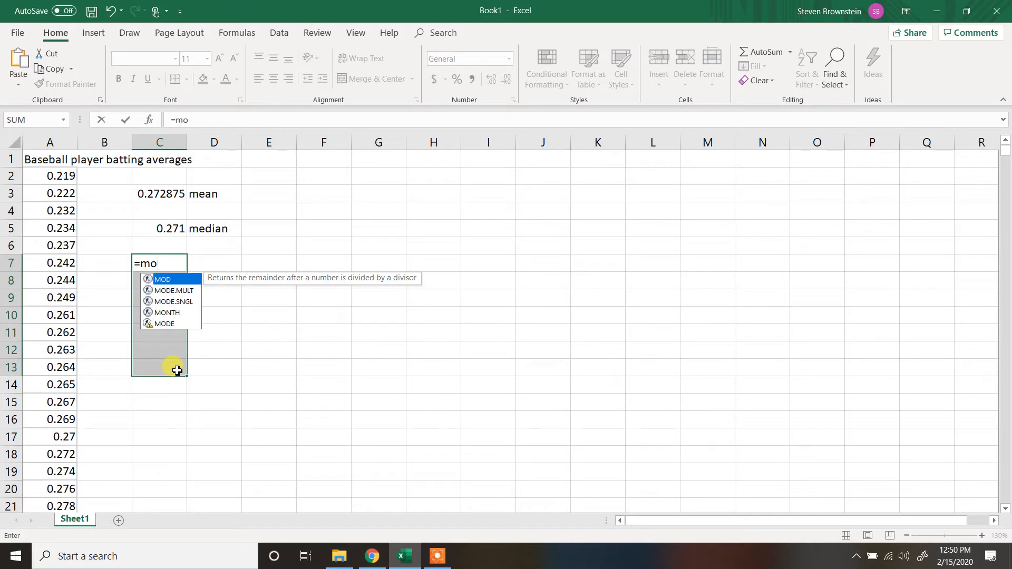
pyautogui.doubleClick(168, 291)
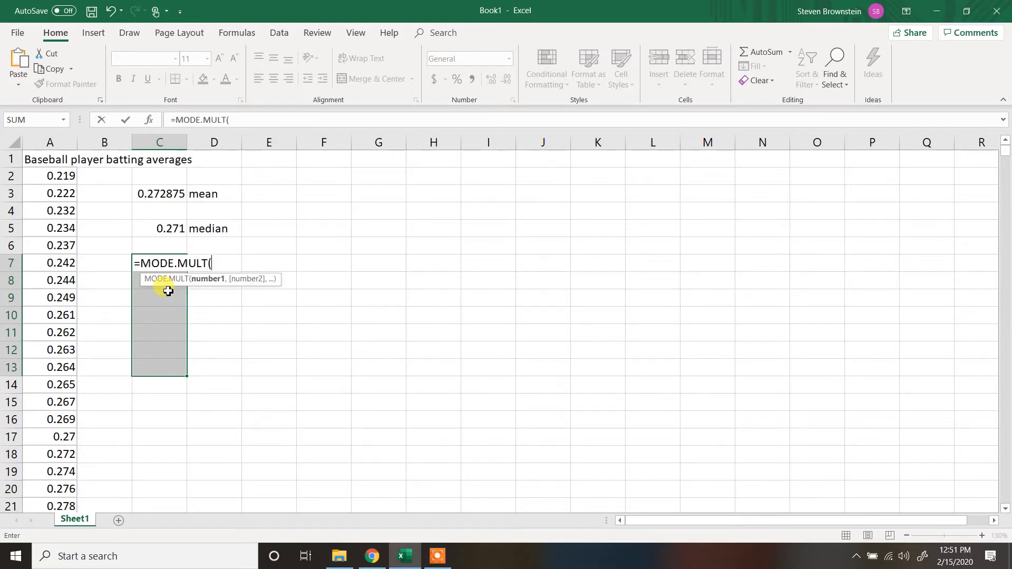
pyautogui.click(49, 177)
pyautogui.moveTo(48, 345); pyautogui.dragTo(61, 474)
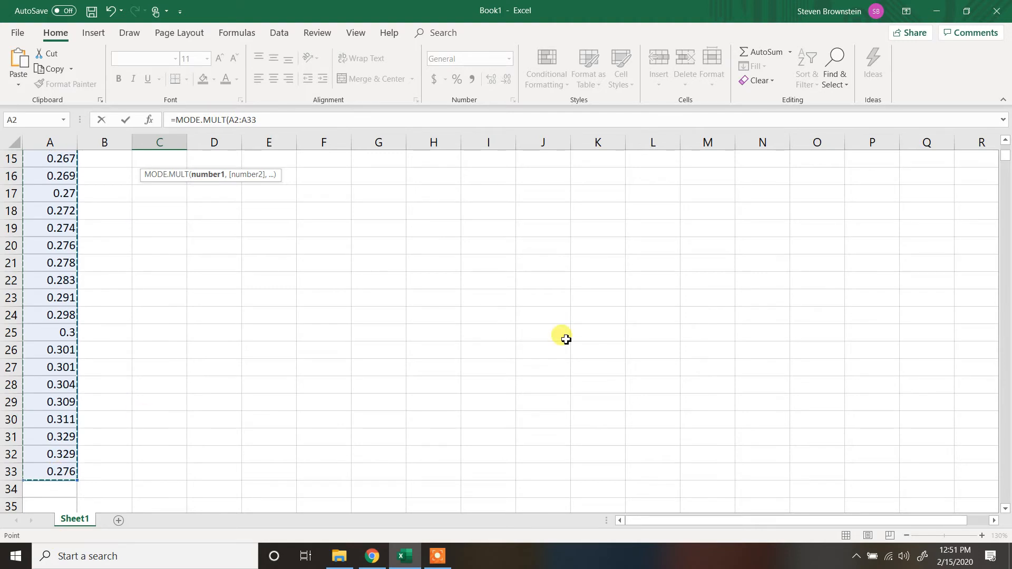
pyautogui.moveTo(1007, 161); pyautogui.dragTo(1007, 153)
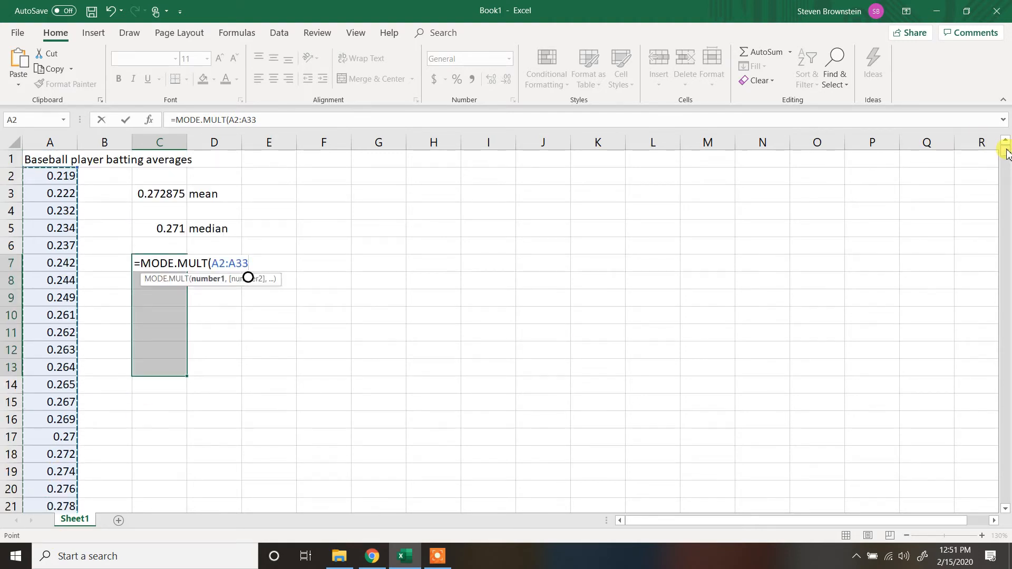
pyautogui.write(')')
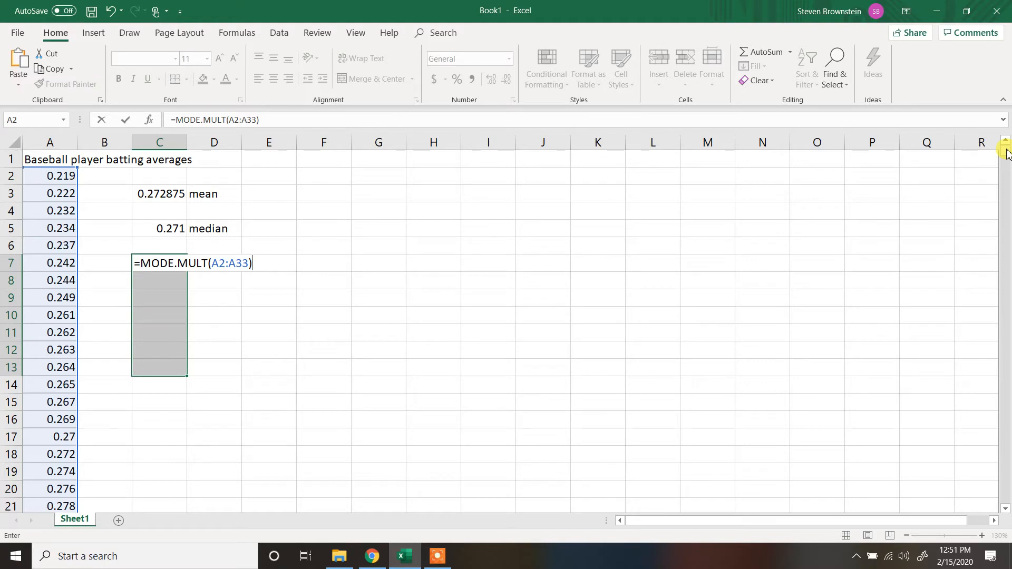
pyautogui.hotkey('ctrl', 'shift', 'Return')
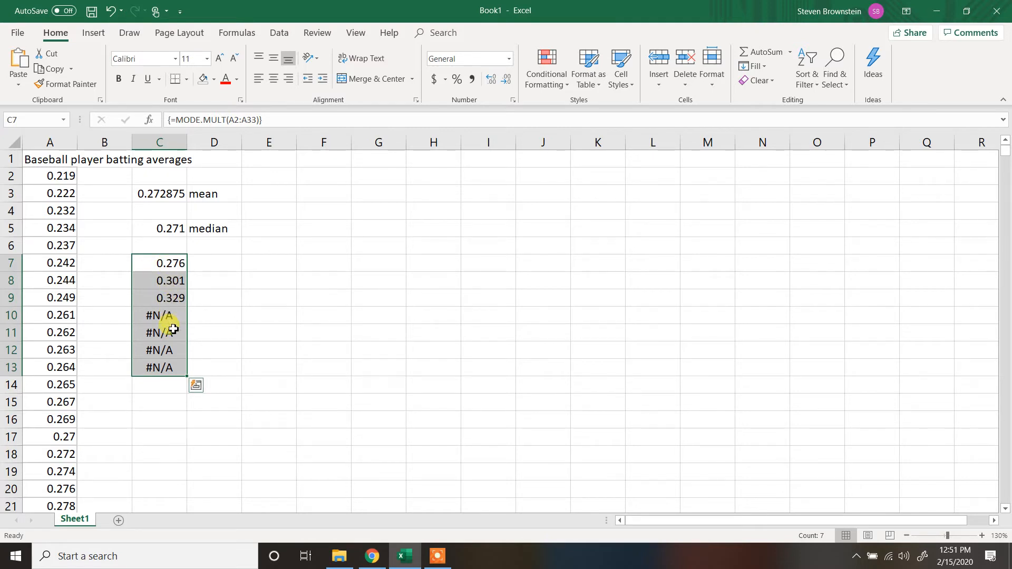
pyautogui.click(232, 367)
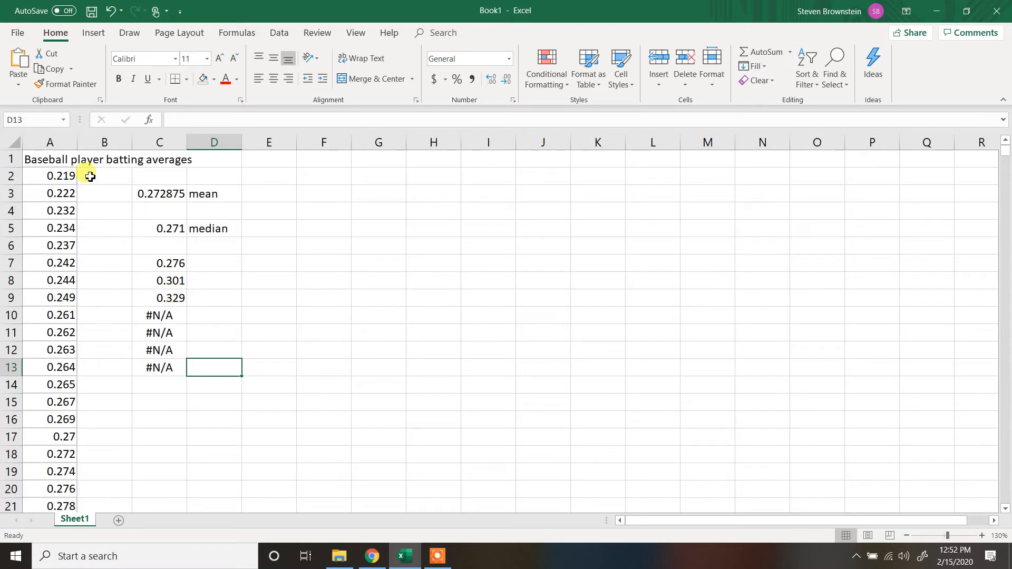
# - Sort the batting averages in column A by cell values from smallest to largest, treating the first row as a header
pyautogui.click(56, 143)
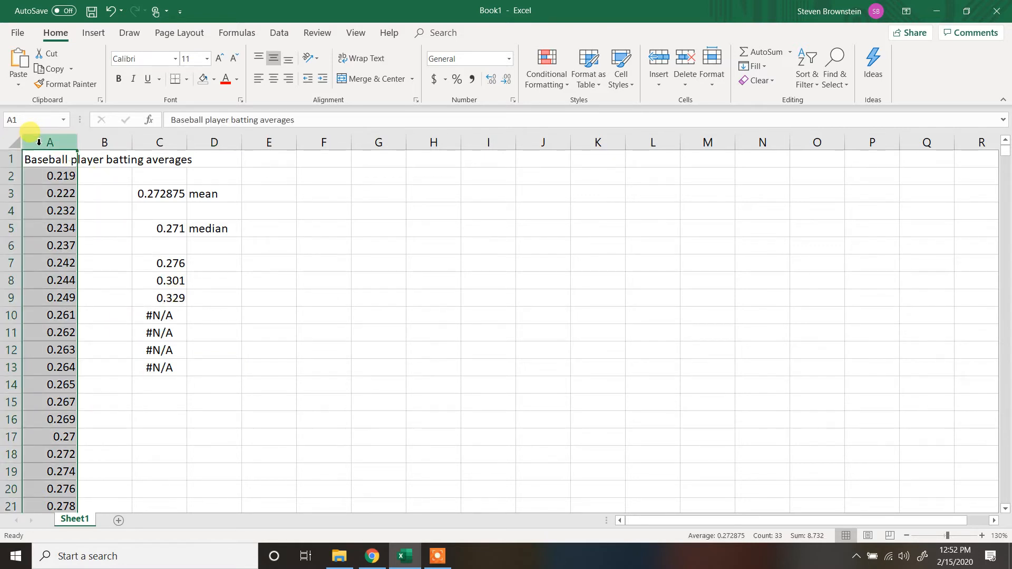
pyautogui.click(281, 34)
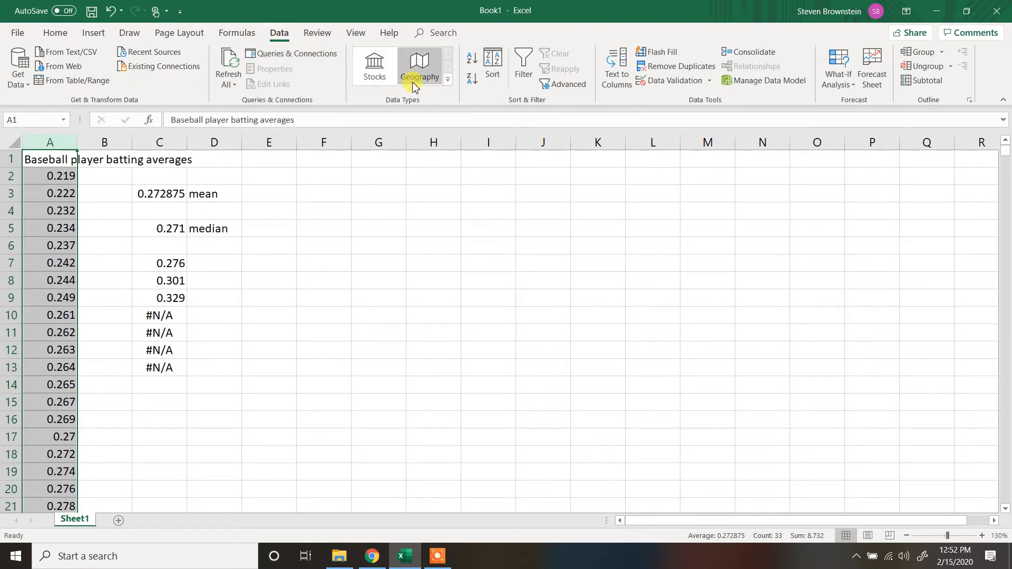
pyautogui.click(496, 62)
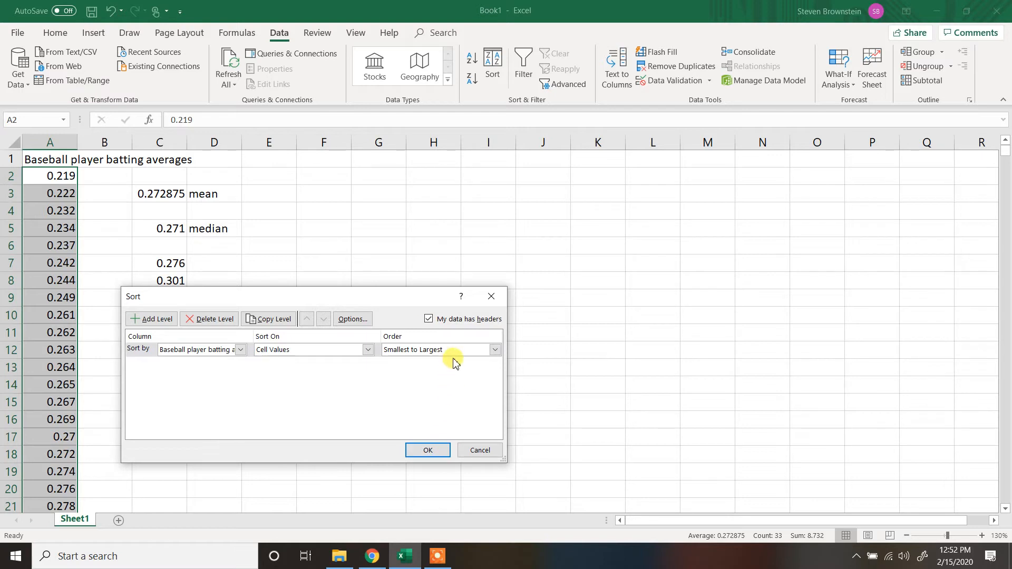
pyautogui.click(428, 451)
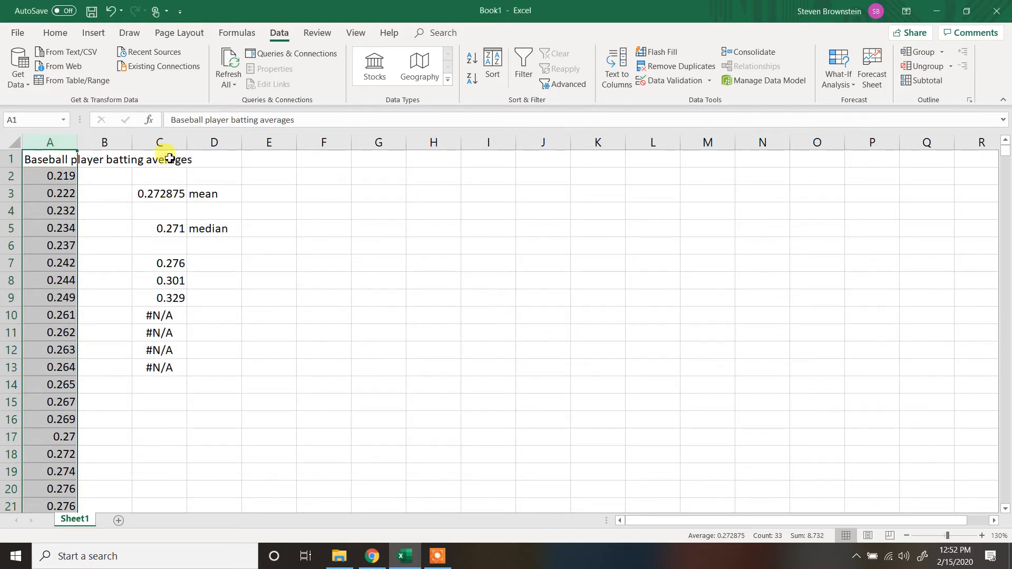
pyautogui.click(331, 241)
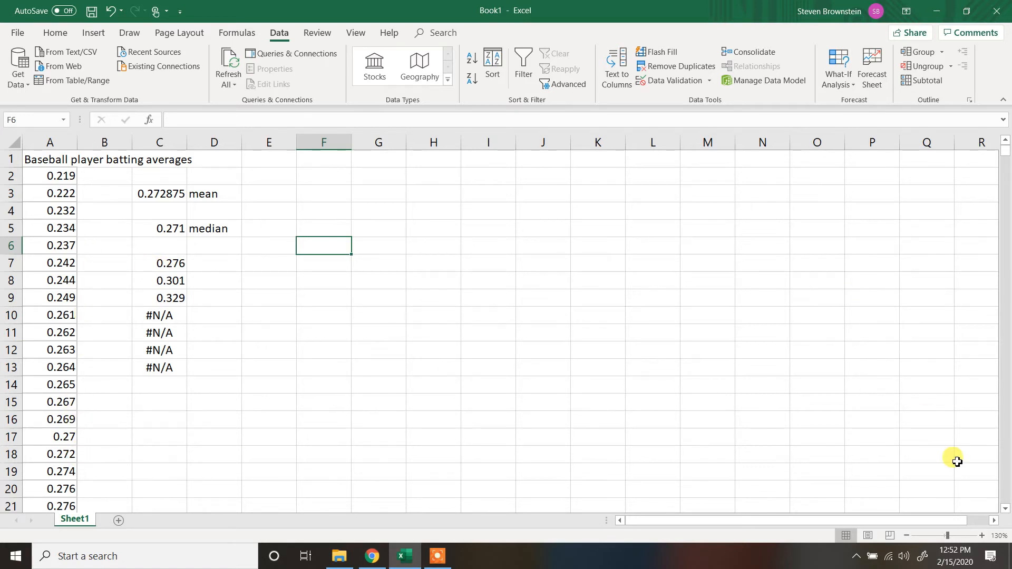
# - Examine the sorted batting averages in column A for repeated values to verify the modes listed from C7 down
pyautogui.scroll(-1, 1007, 510)
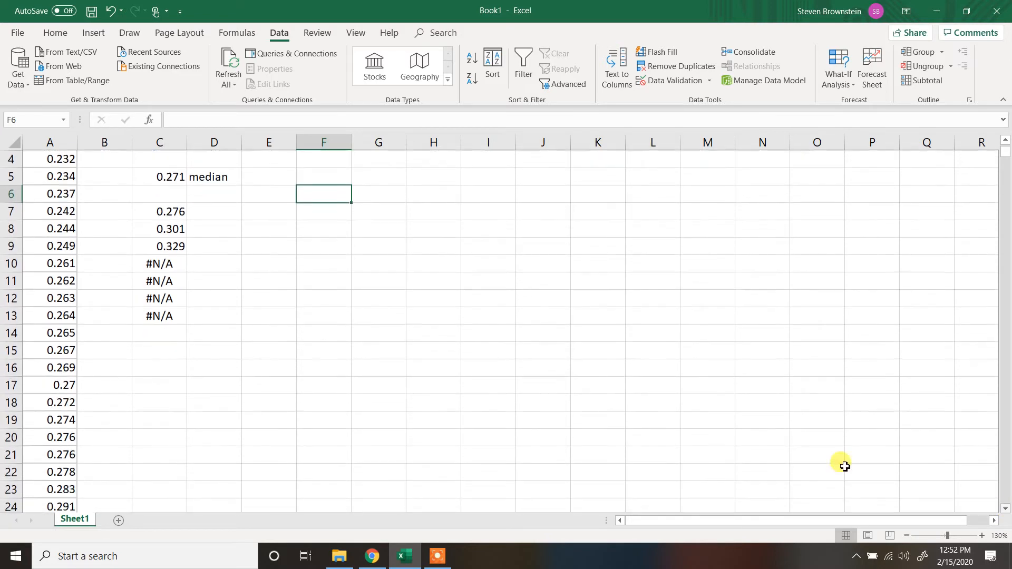
pyautogui.moveTo(62, 437); pyautogui.dragTo(67, 452)
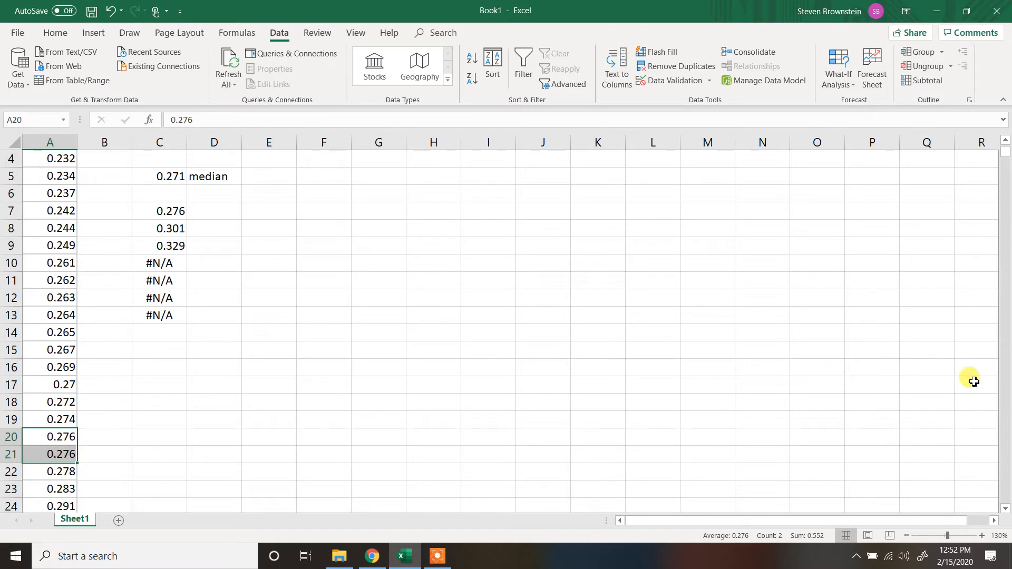
pyautogui.scroll(-3, 1006, 512)
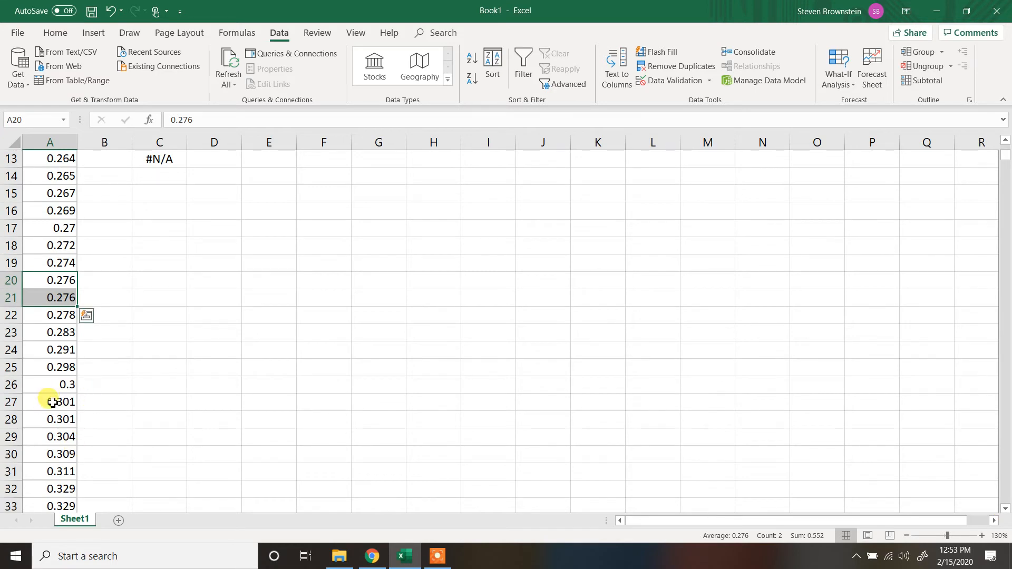
pyautogui.moveTo(53, 402); pyautogui.dragTo(51, 419)
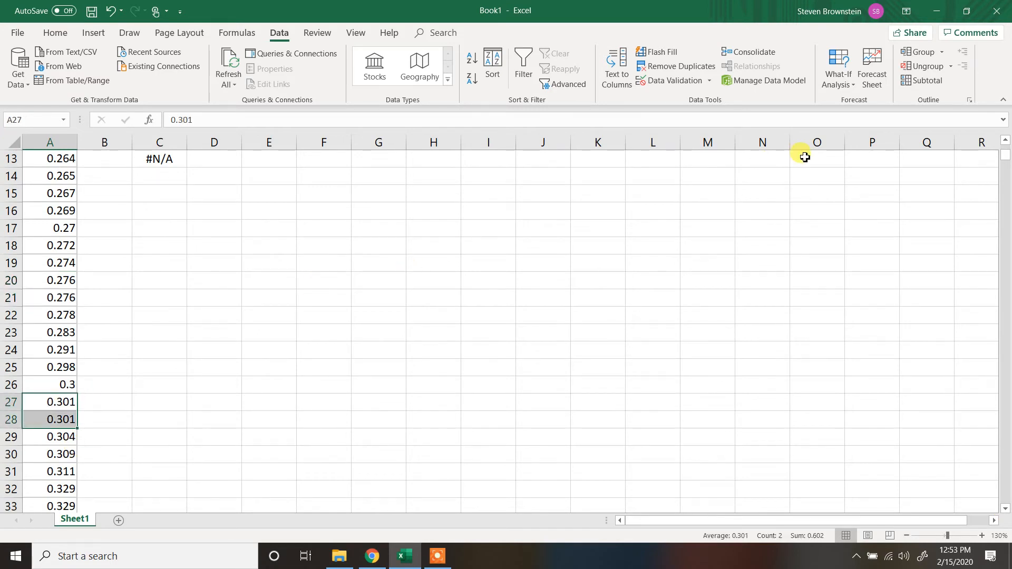
pyautogui.click(1006, 142)
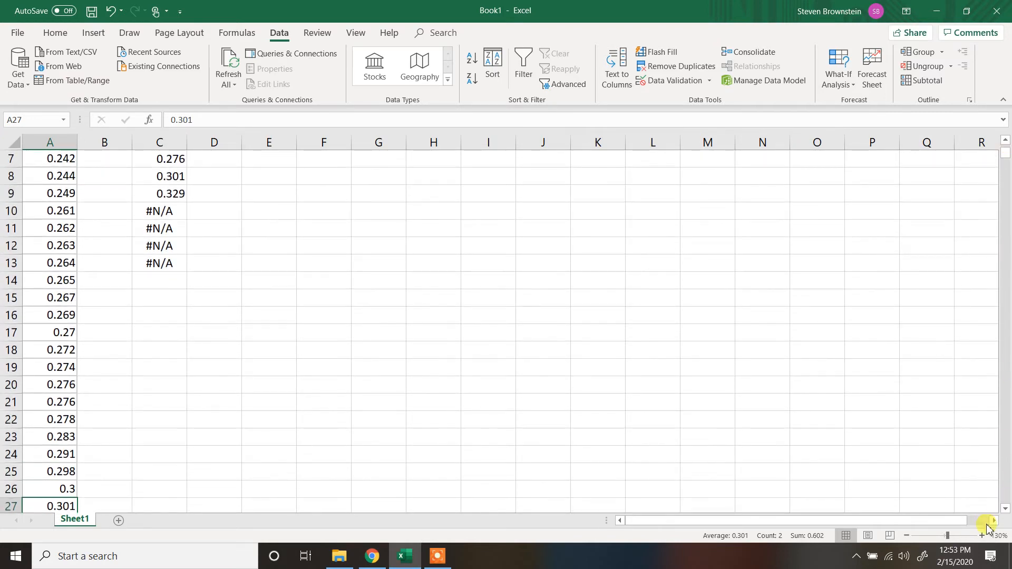
pyautogui.click(1006, 494)
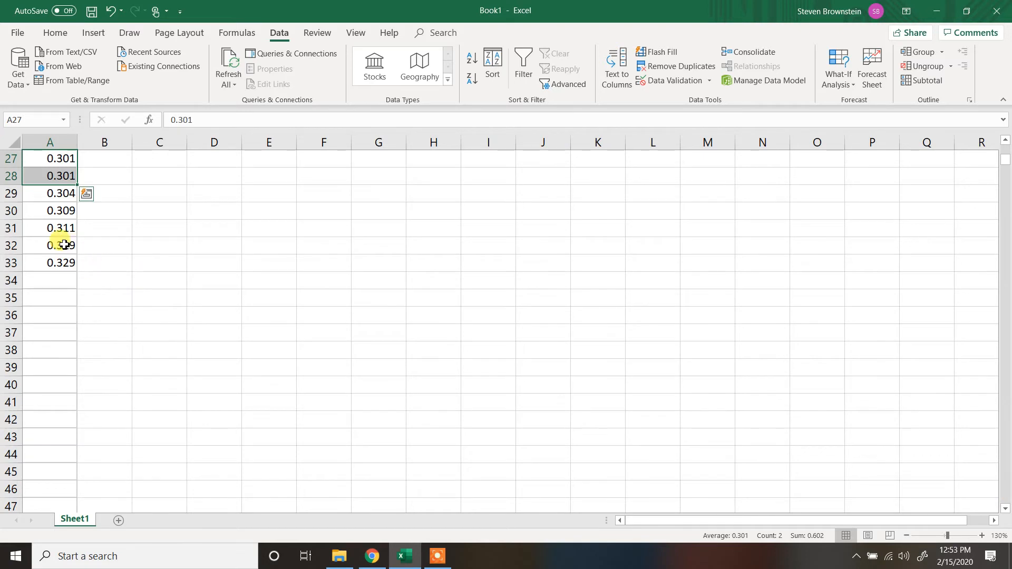
pyautogui.moveTo(67, 243); pyautogui.dragTo(74, 273)
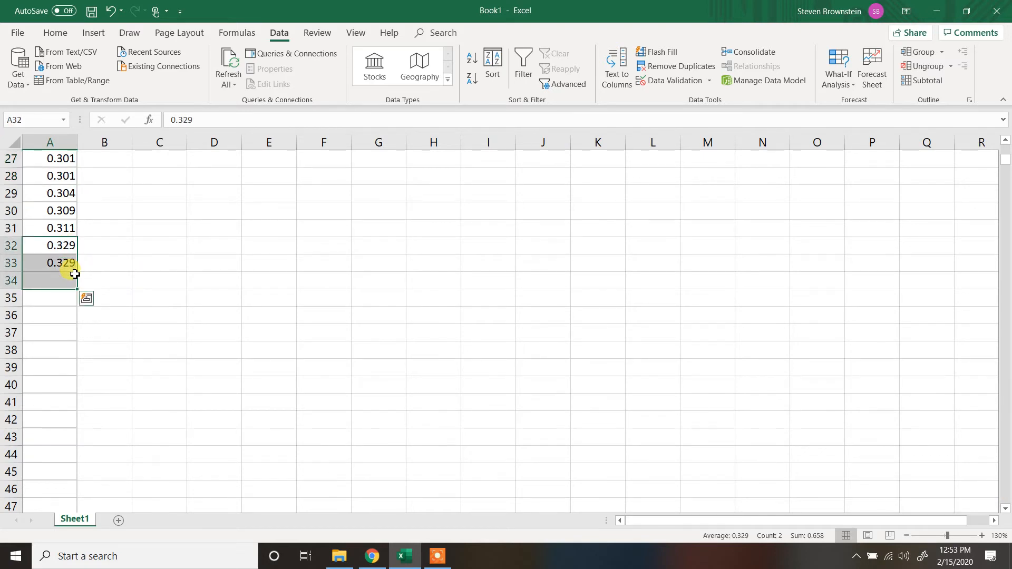
pyautogui.click(223, 264)
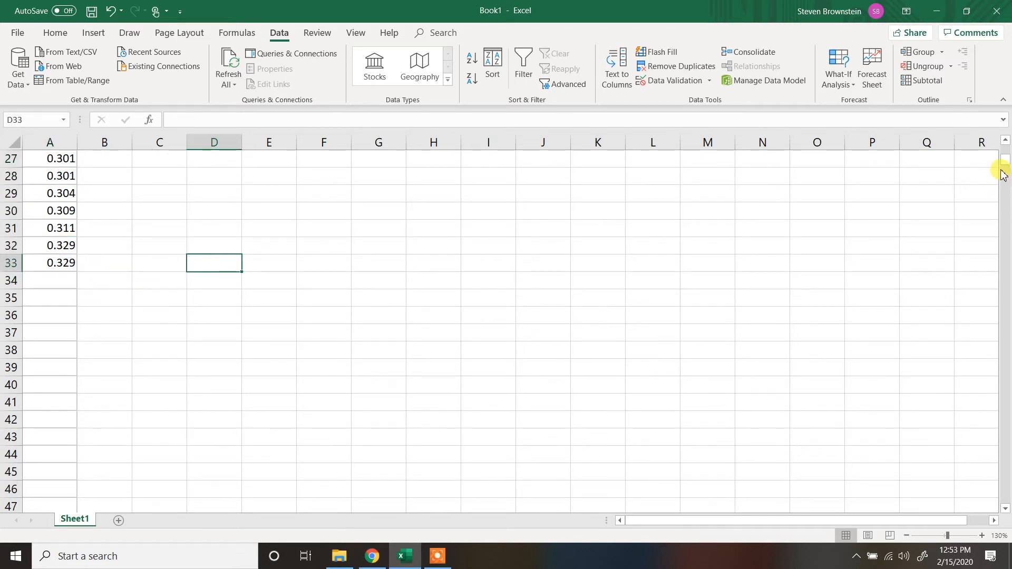
pyautogui.moveTo(1005, 165); pyautogui.dragTo(1003, 140)
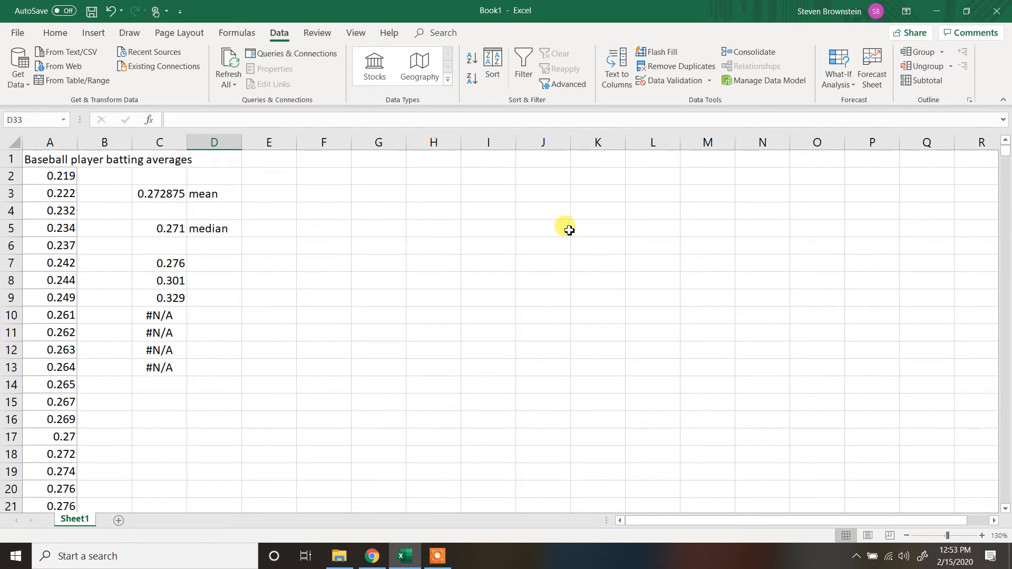
# - Label the mode results by entering "modes" in cell D7
pyautogui.click(237, 261)
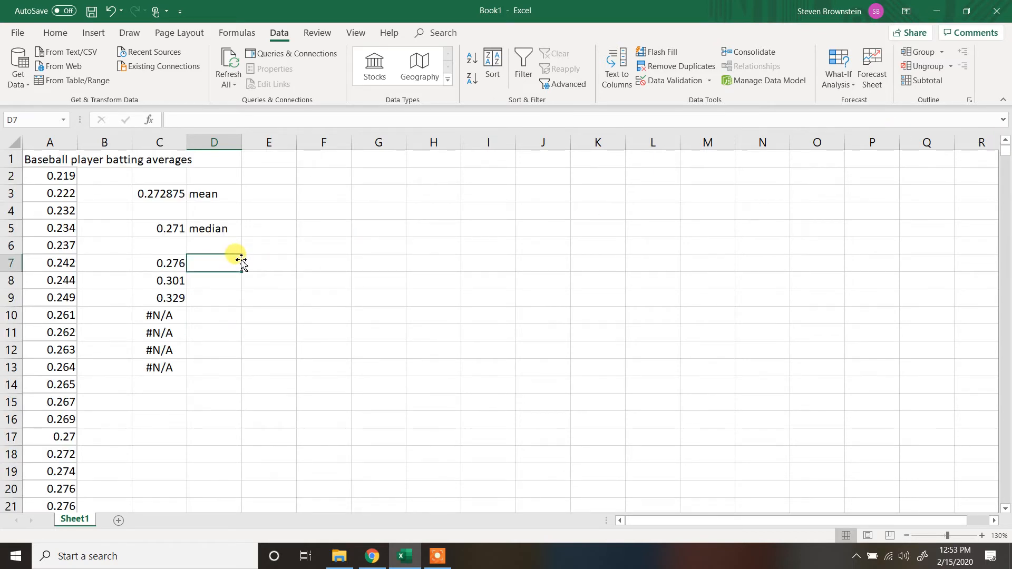
pyautogui.write('modes')
pyautogui.press('Return')
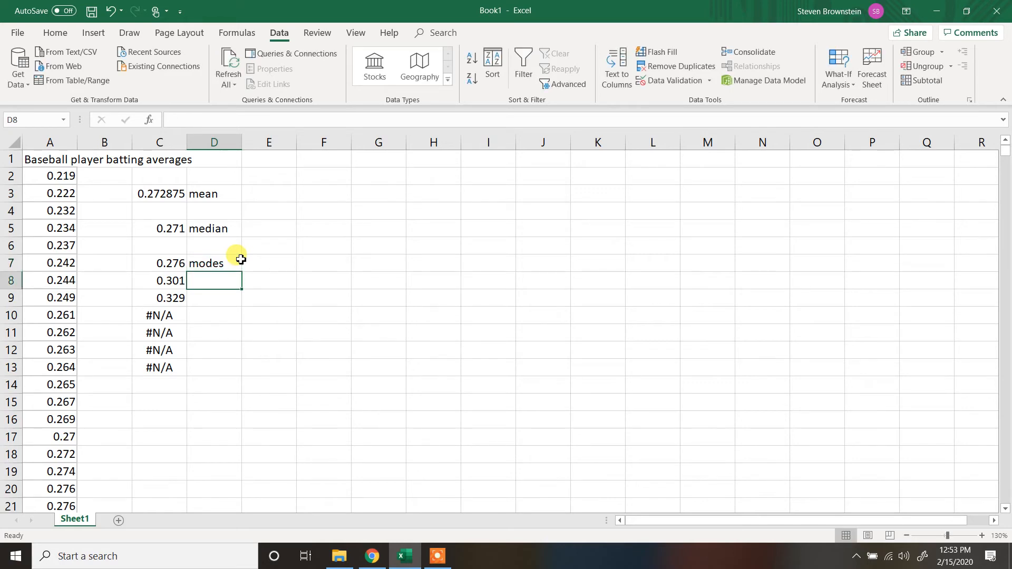
# - Calculate the variance of the batting averages in cell F3 with =VAR(A2:A33)
pyautogui.click(314, 194)
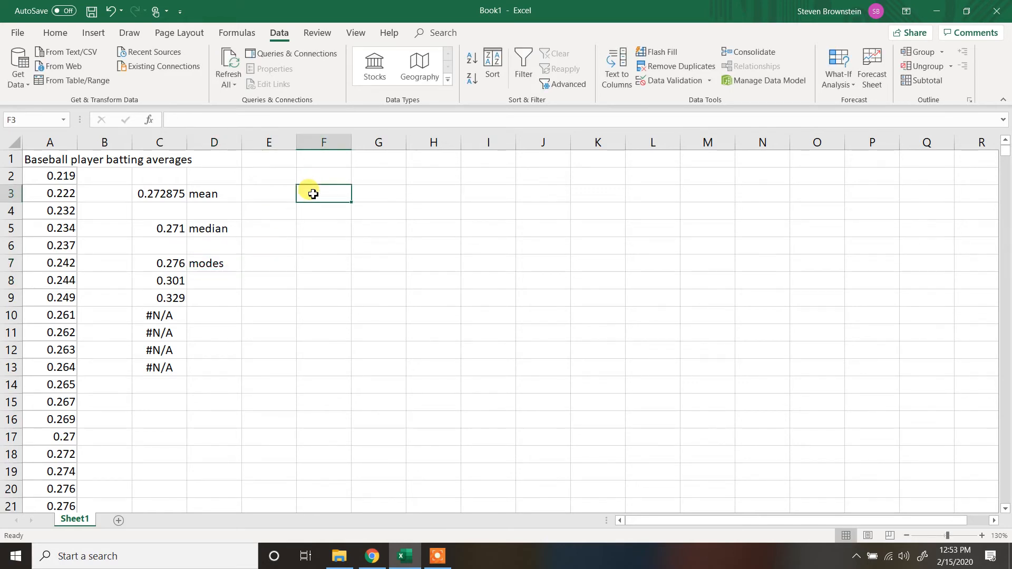
pyautogui.write('=')
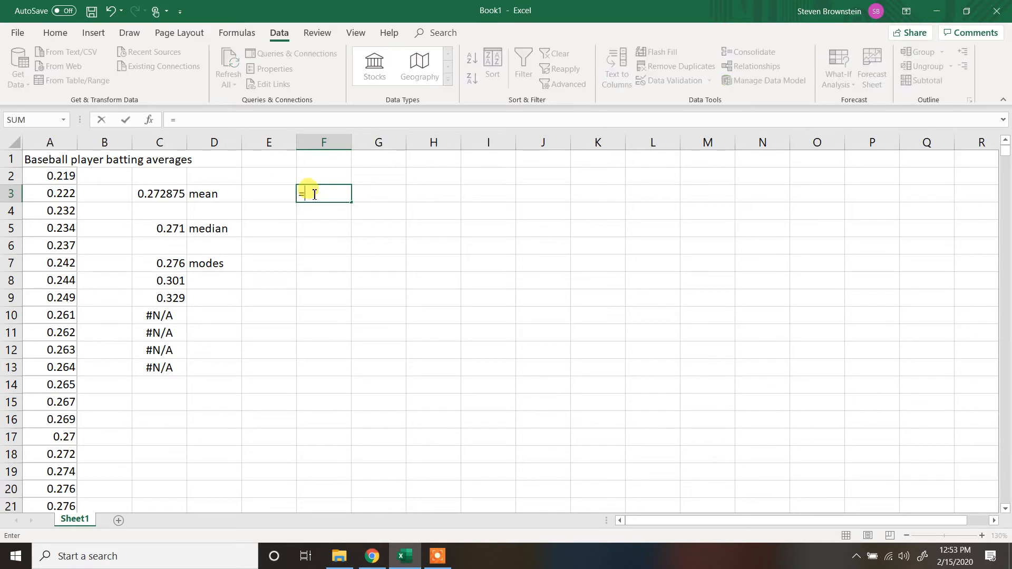
pyautogui.write('var')
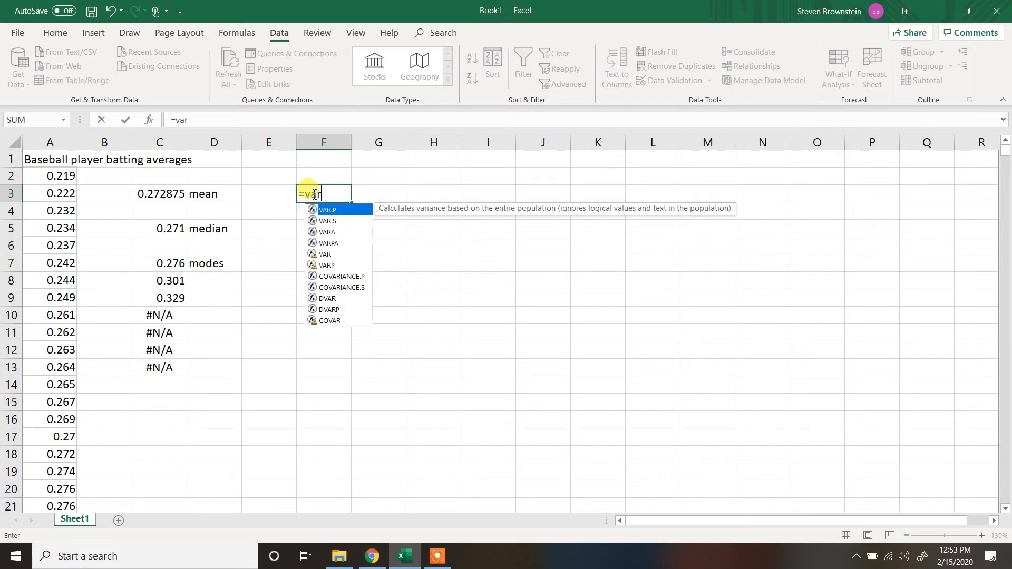
pyautogui.doubleClick(324, 255)
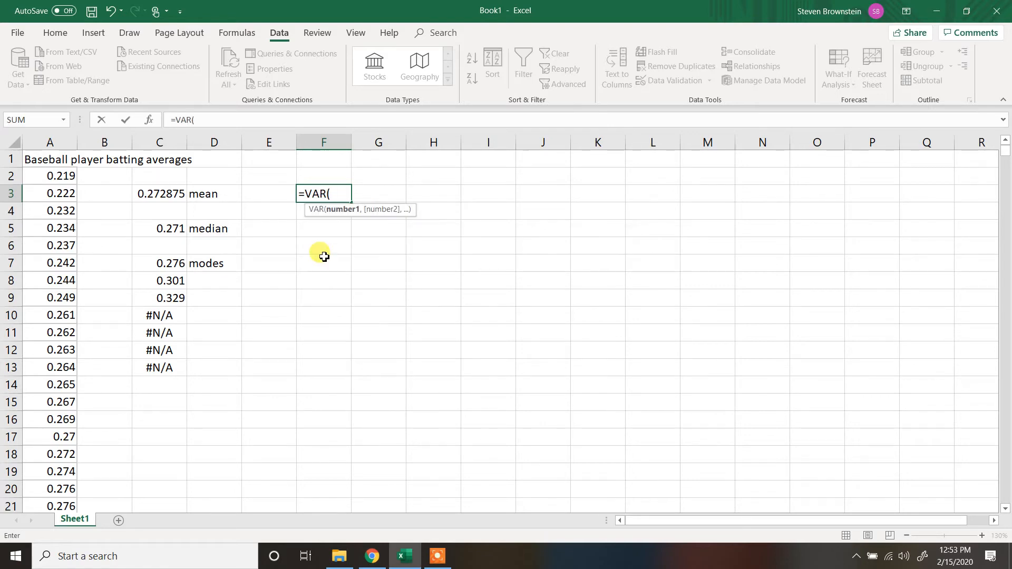
pyautogui.moveTo(32, 177); pyautogui.dragTo(56, 485)
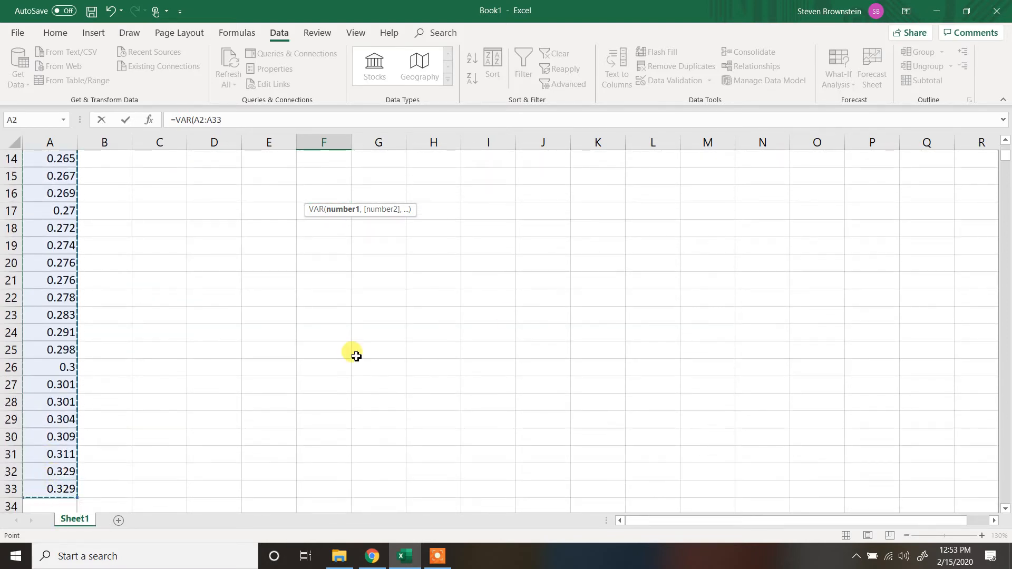
pyautogui.click(1005, 140)
pyautogui.moveTo(1006, 141); pyautogui.dragTo(1005, 142)
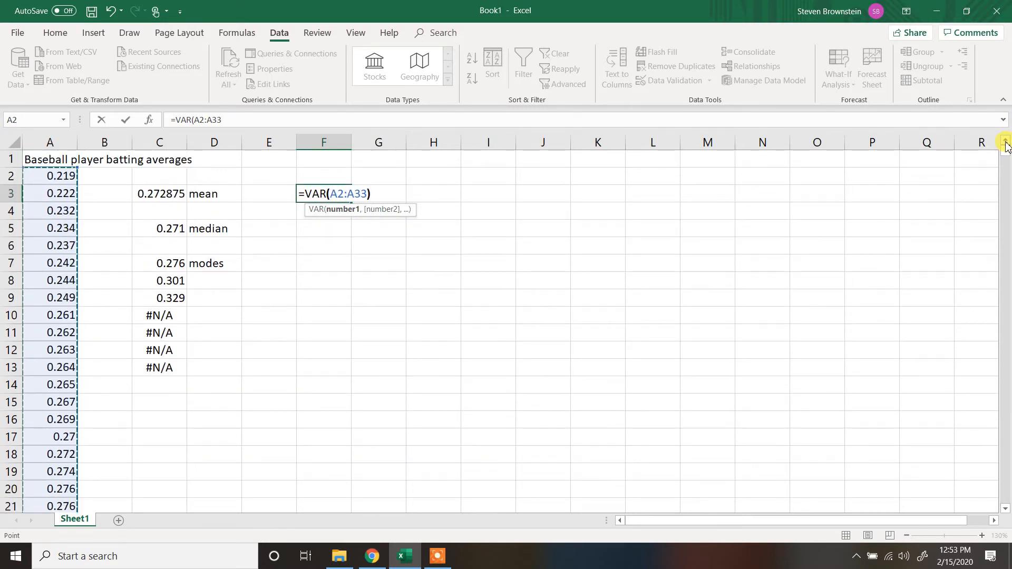
pyautogui.write(')')
pyautogui.press('Return')
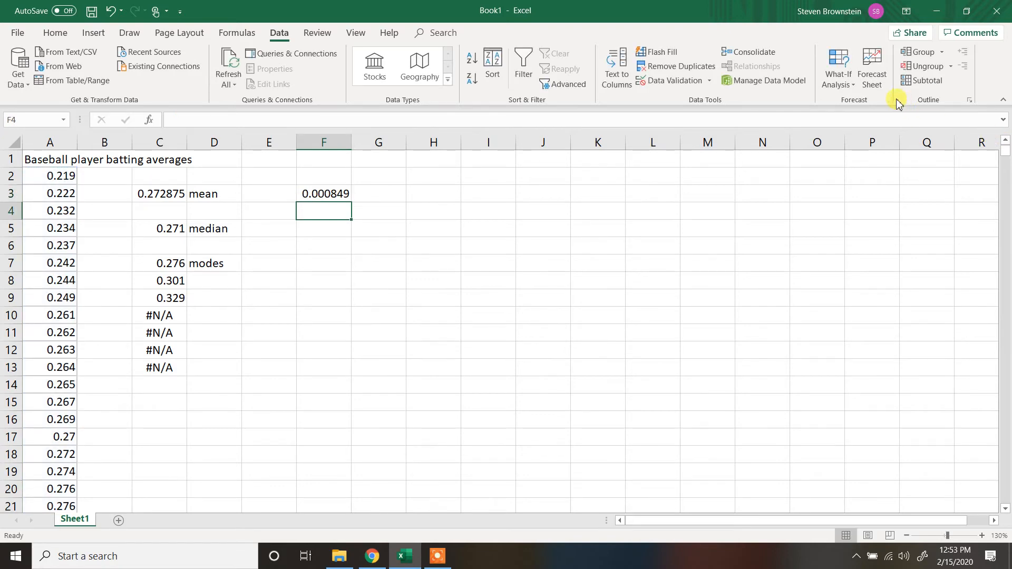
# - Label the variance result by entering "variance" in cell G3
pyautogui.click(390, 191)
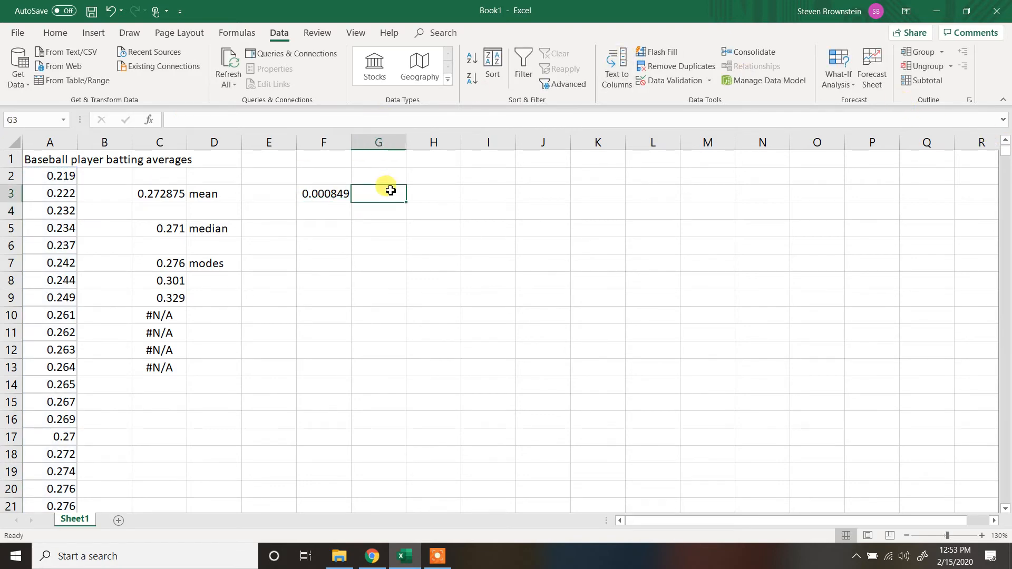
pyautogui.write('vari')
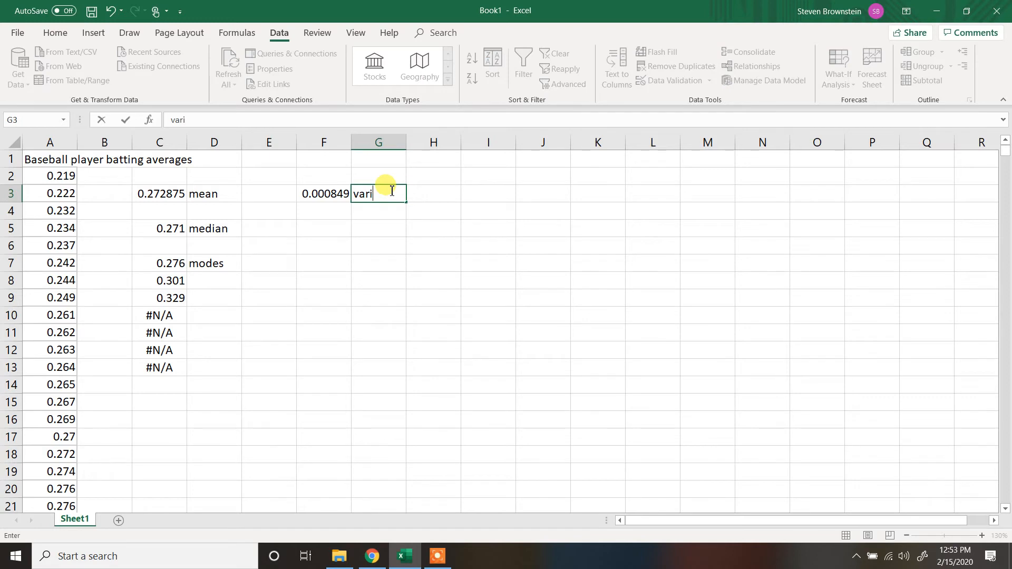
pyautogui.write('ance')
pyautogui.press('Return')
# - Calculate the standard deviation of the batting averages in cell F5 with =STDEV(A2:A33)
pyautogui.press('Down')
pyautogui.press('Left')
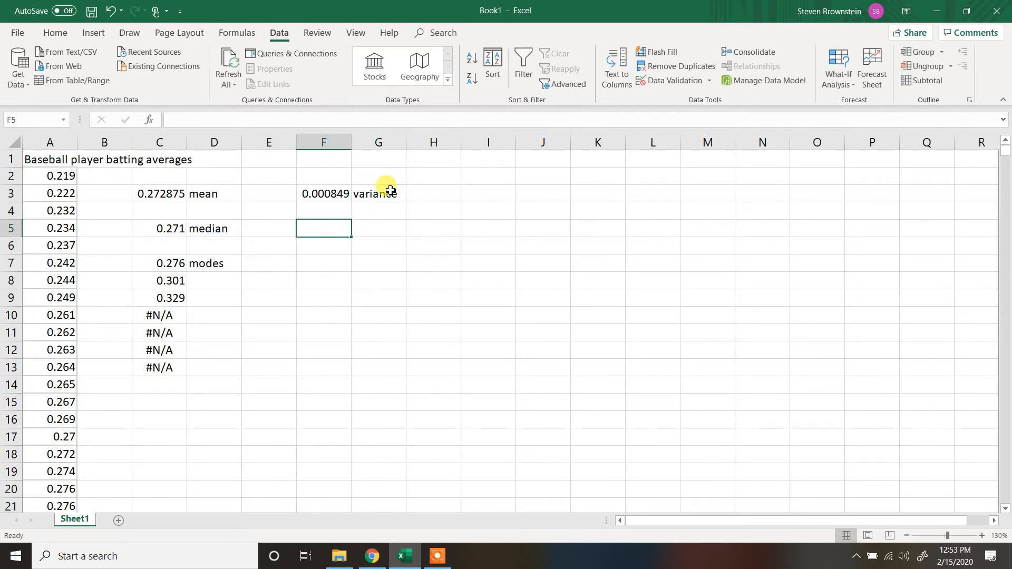
pyautogui.write('=st')
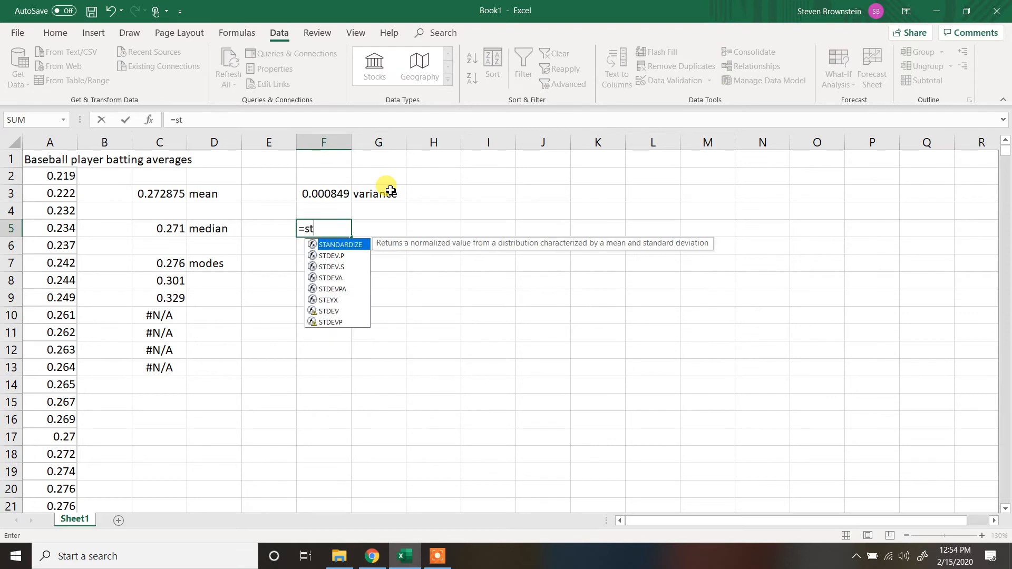
pyautogui.doubleClick(330, 312)
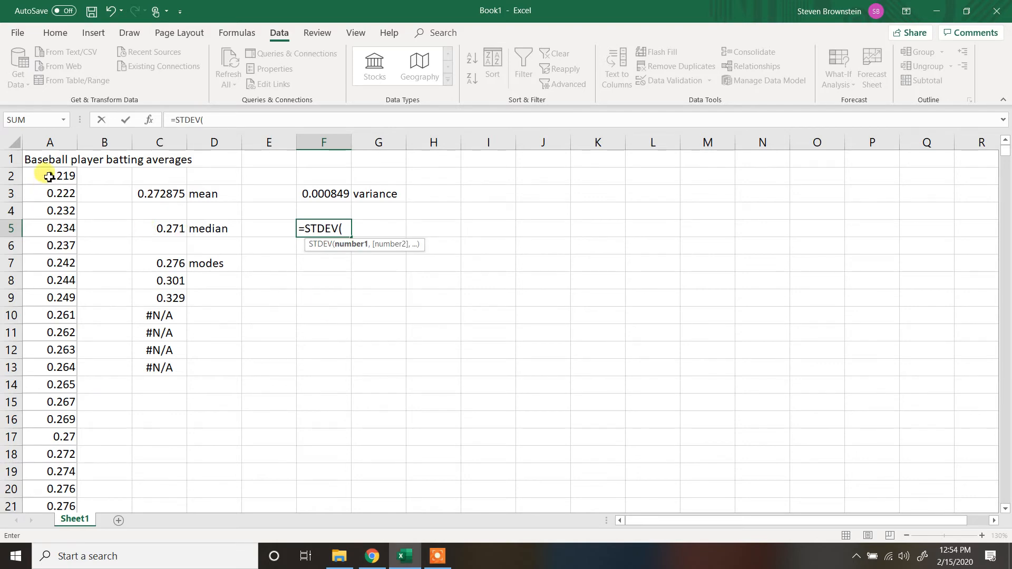
pyautogui.moveTo(42, 176); pyautogui.dragTo(50, 362)
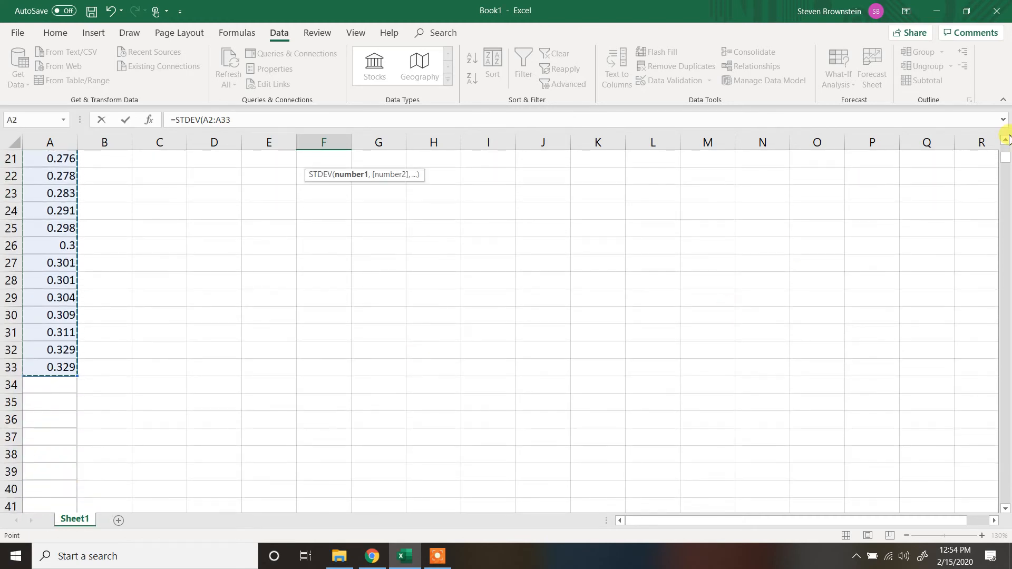
pyautogui.moveTo(1006, 161); pyautogui.dragTo(1007, 147)
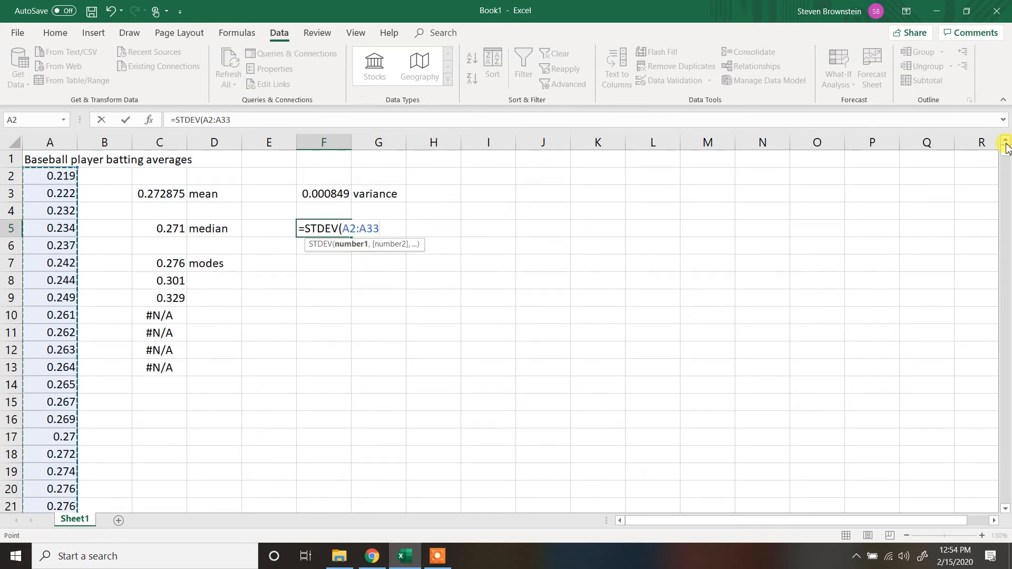
pyautogui.press('Return')
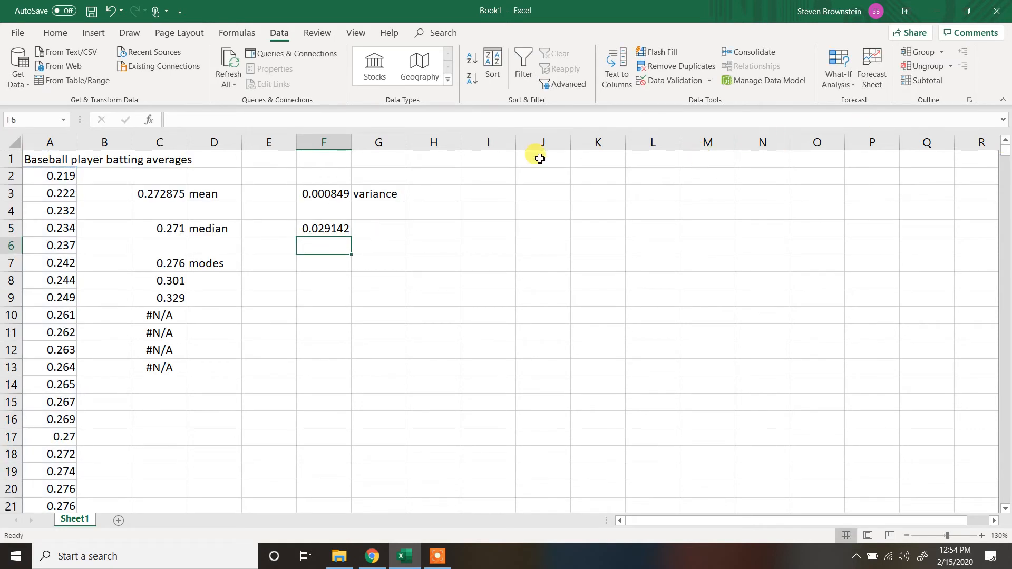
# - Label the standard deviation result by entering "st dev" in cell G5
pyautogui.click(386, 230)
pyautogui.write('st dev')
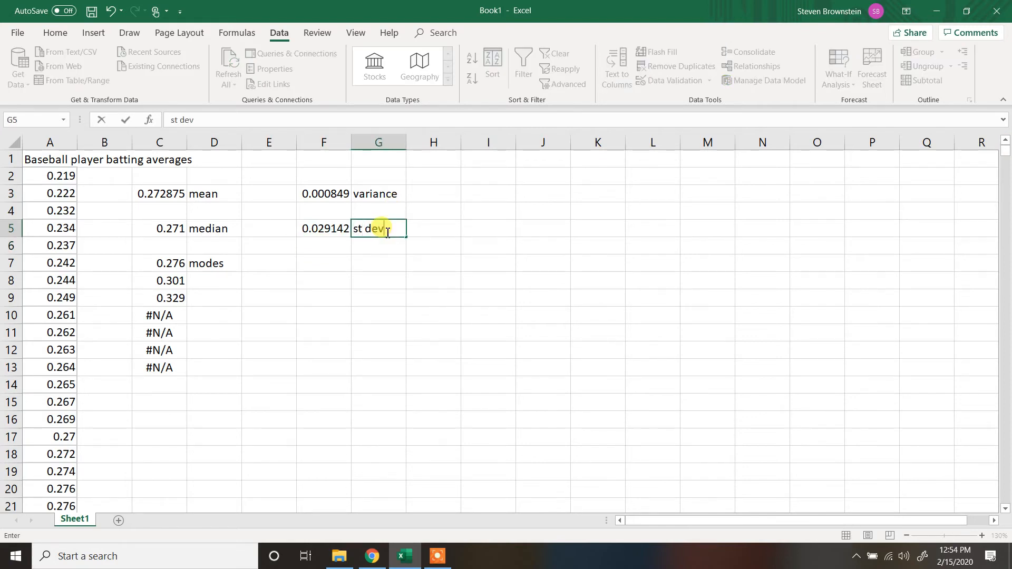
pyautogui.press('Return')
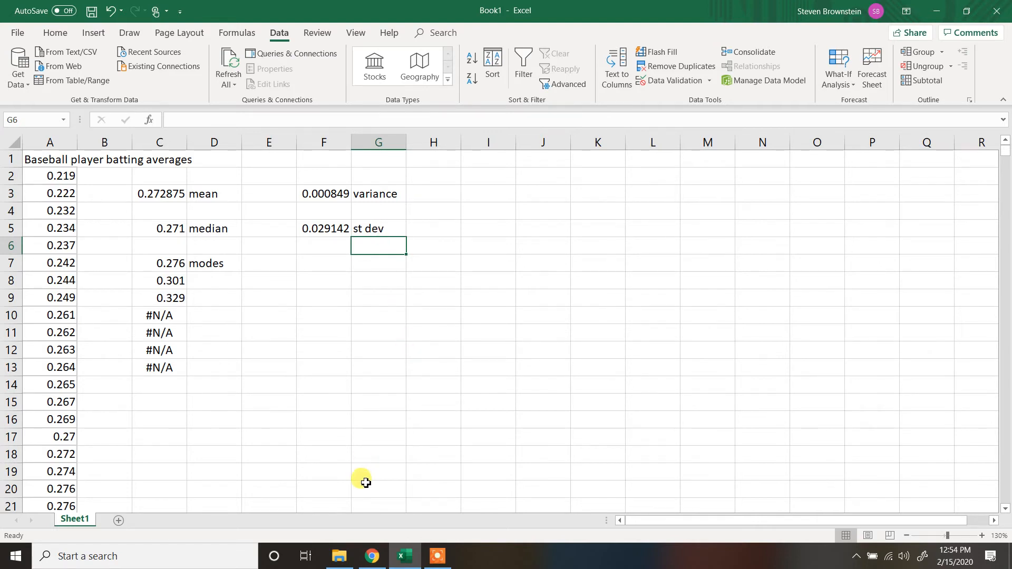
# - Copy the whole column A of sorted batting averages from Excel and paste it into column A of the Sample Data spreadsheet in Google Sheets
pyautogui.click(374, 564)
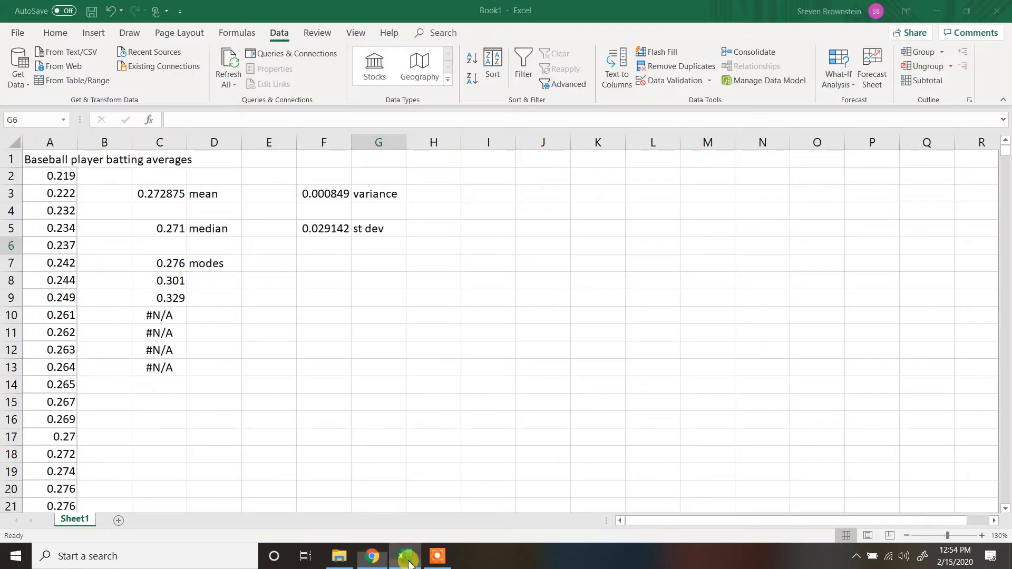
pyautogui.click(404, 556)
pyautogui.click(51, 143)
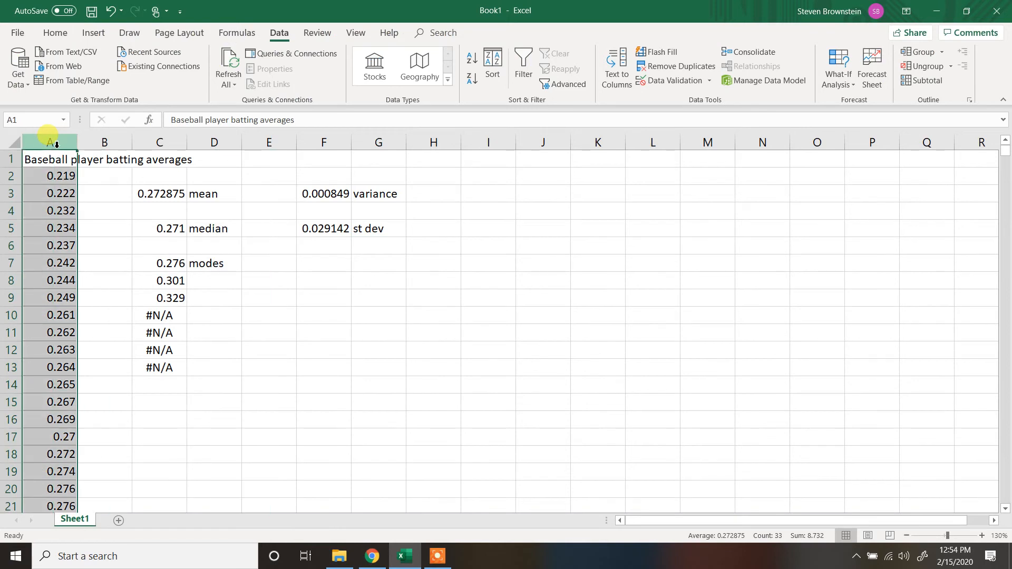
pyautogui.hotkey('ctrl', 'c')
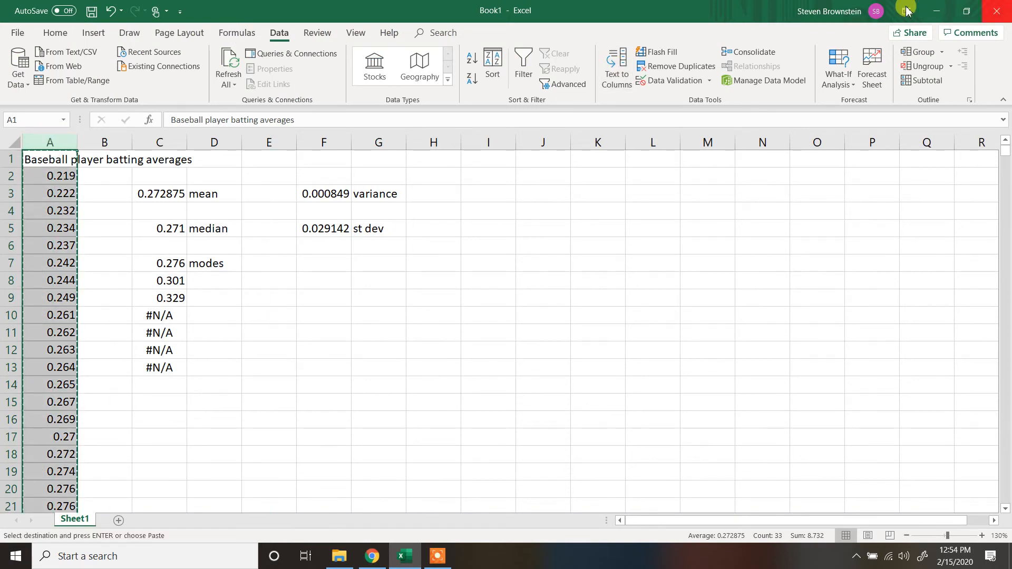
pyautogui.click(938, 8)
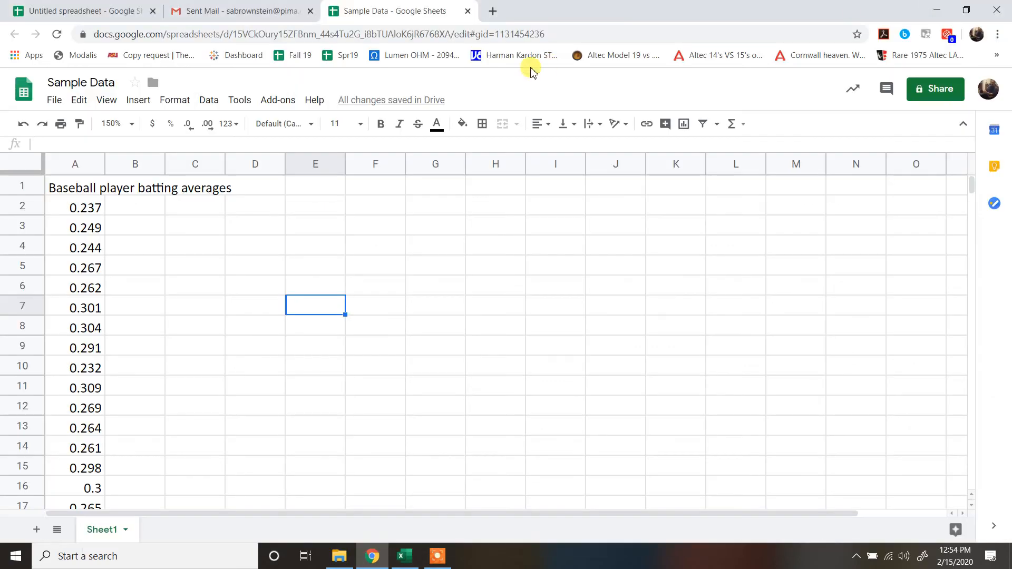
pyautogui.click(98, 185)
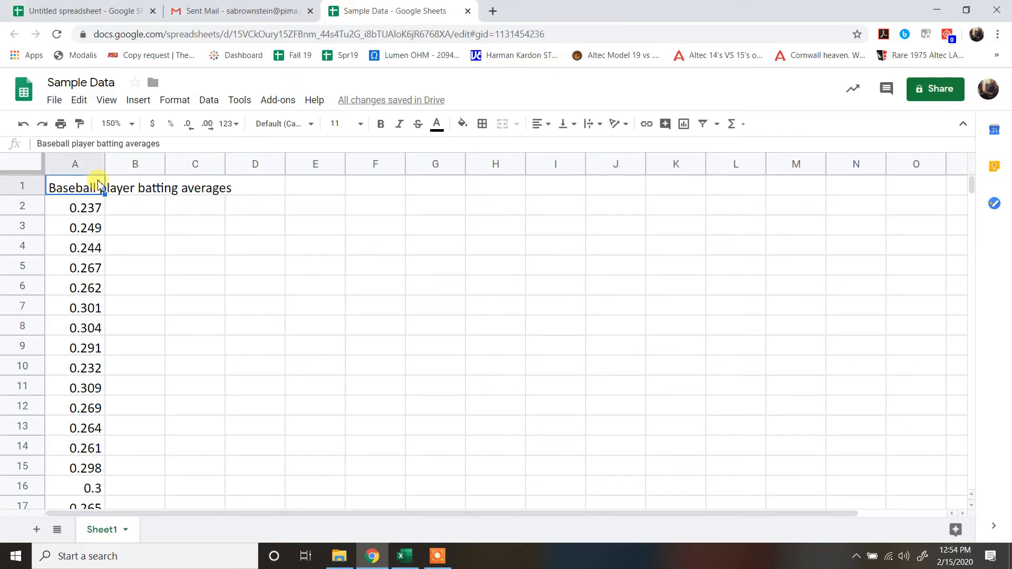
pyautogui.hotkey('ctrl', 'v')
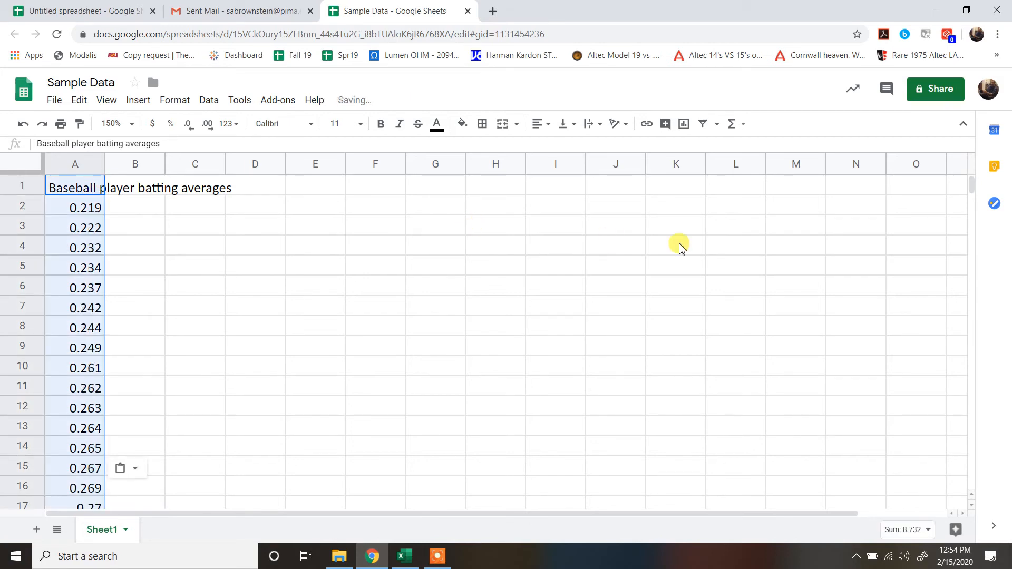
pyautogui.click(680, 246)
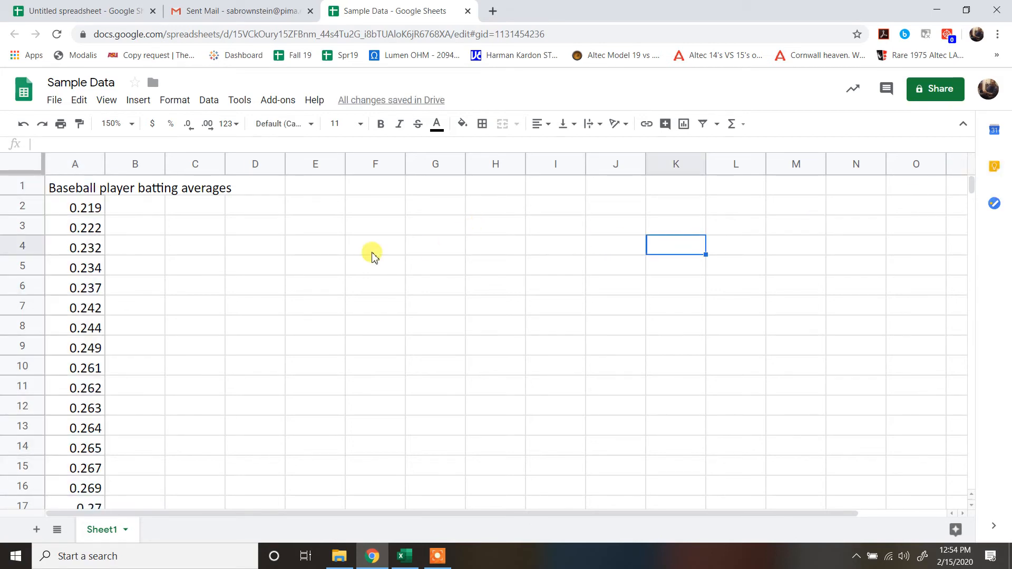
# - Calculate the mean of the batting averages in cell D4 with =AVERAGE(A2:A33)
pyautogui.click(250, 243)
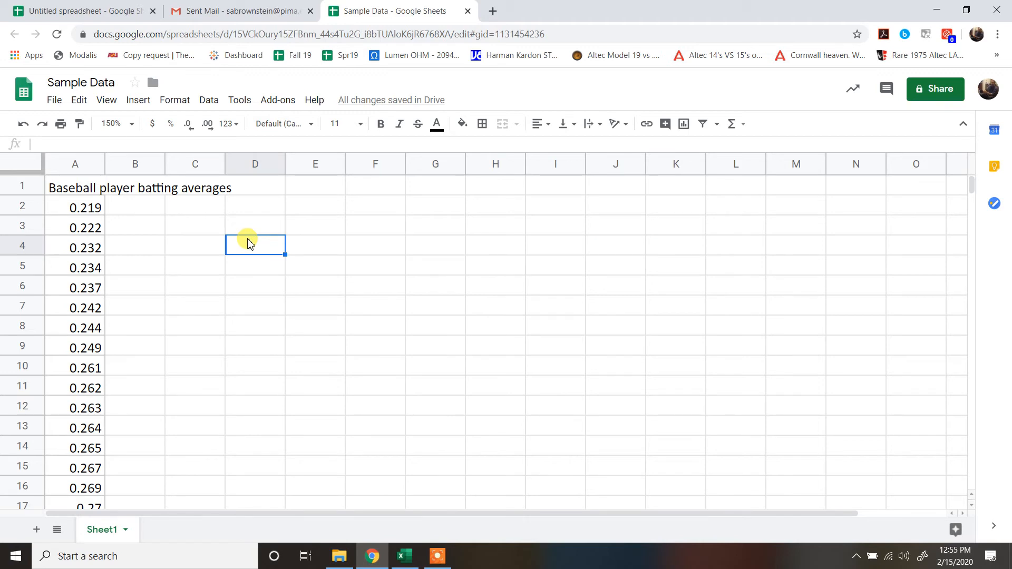
pyautogui.write('=')
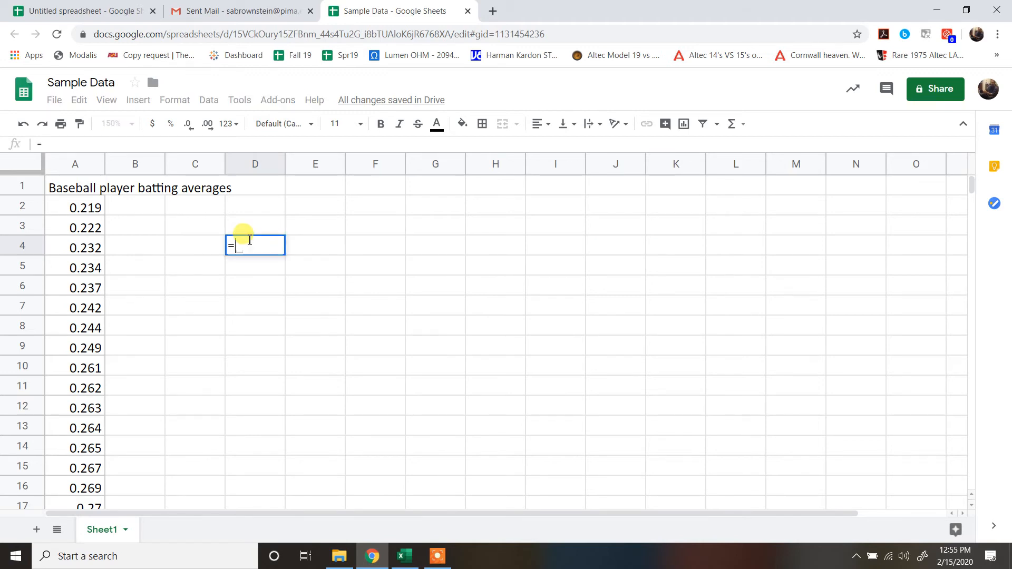
pyautogui.write('av')
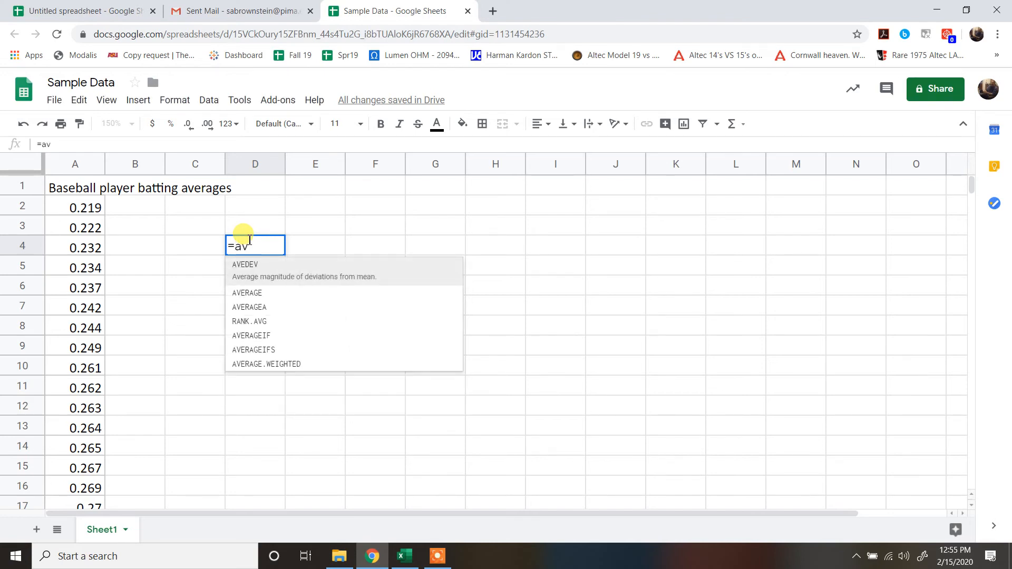
pyautogui.click(258, 292)
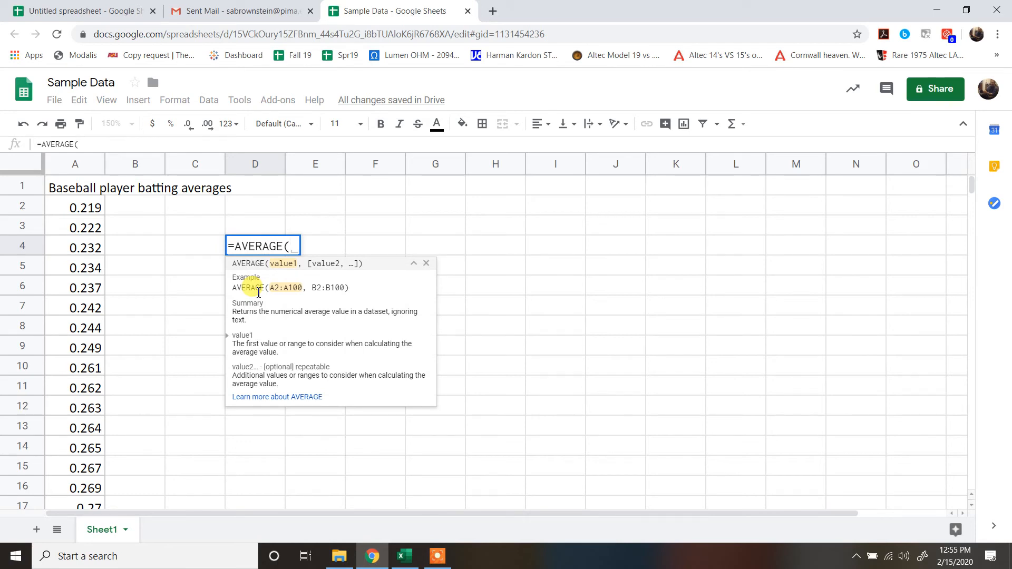
pyautogui.click(85, 208)
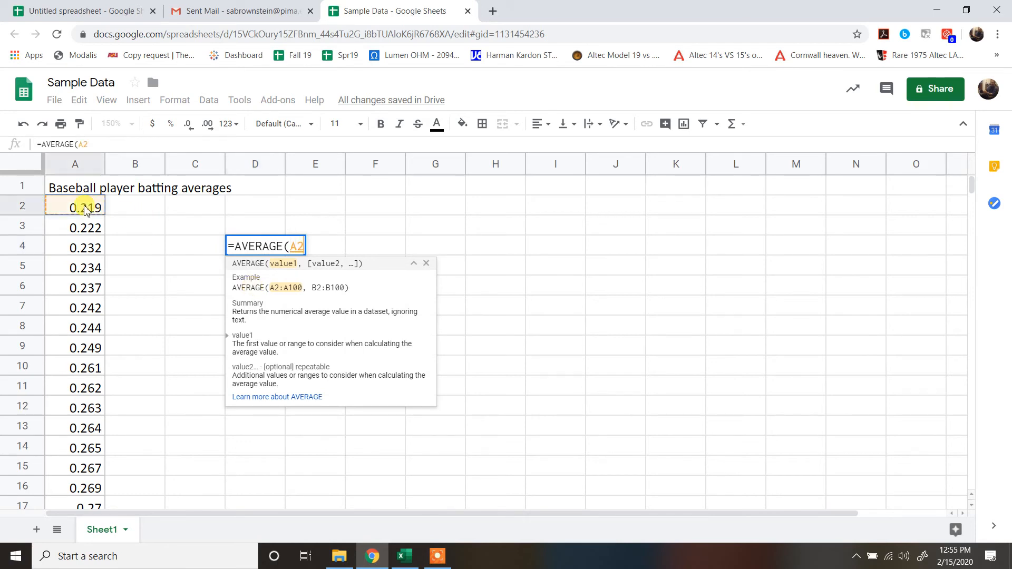
pyautogui.moveTo(85, 209); pyautogui.dragTo(82, 396)
pyautogui.write(')')
pyautogui.press('Return')
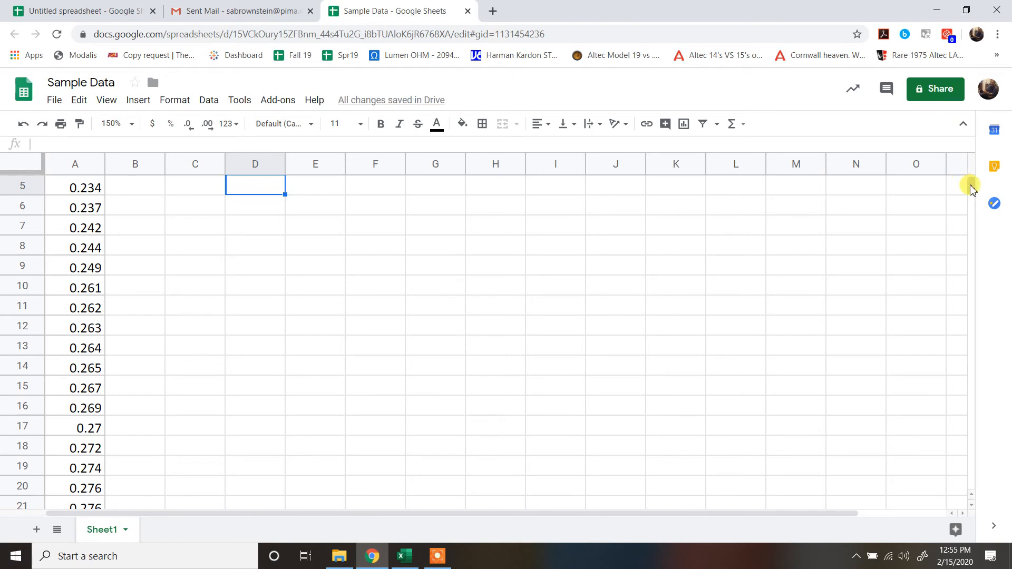
# - Label the mean result by entering "mean" in cell E4
pyautogui.scroll(2, 969, 185)
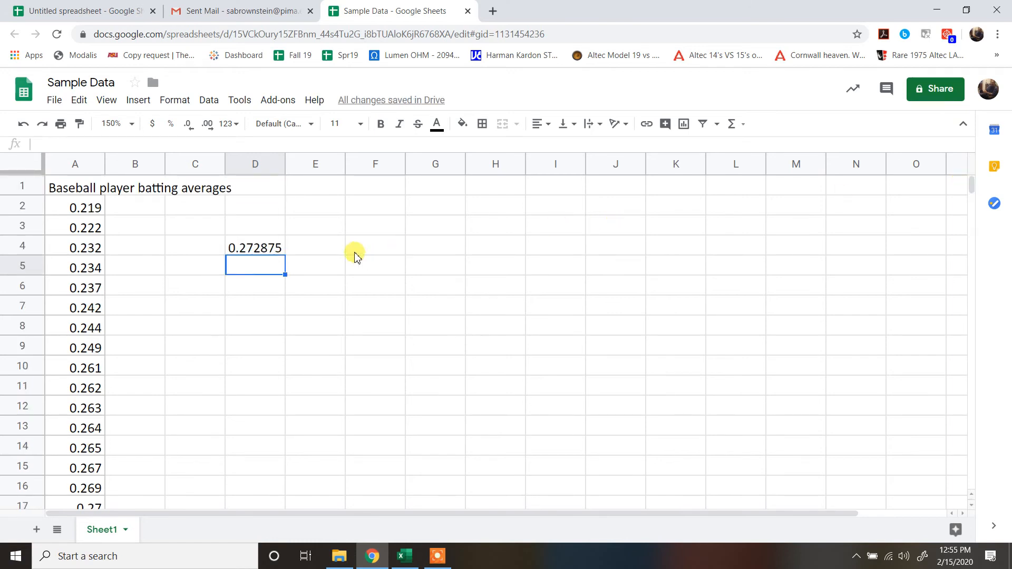
pyautogui.click(333, 246)
pyautogui.write('mean')
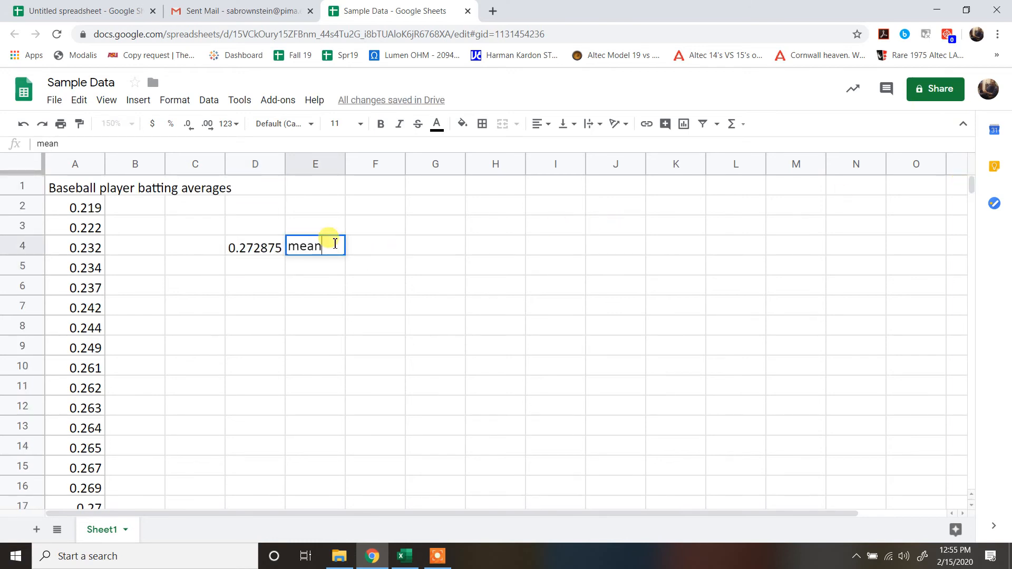
pyautogui.press('Return')
pyautogui.press('Return')
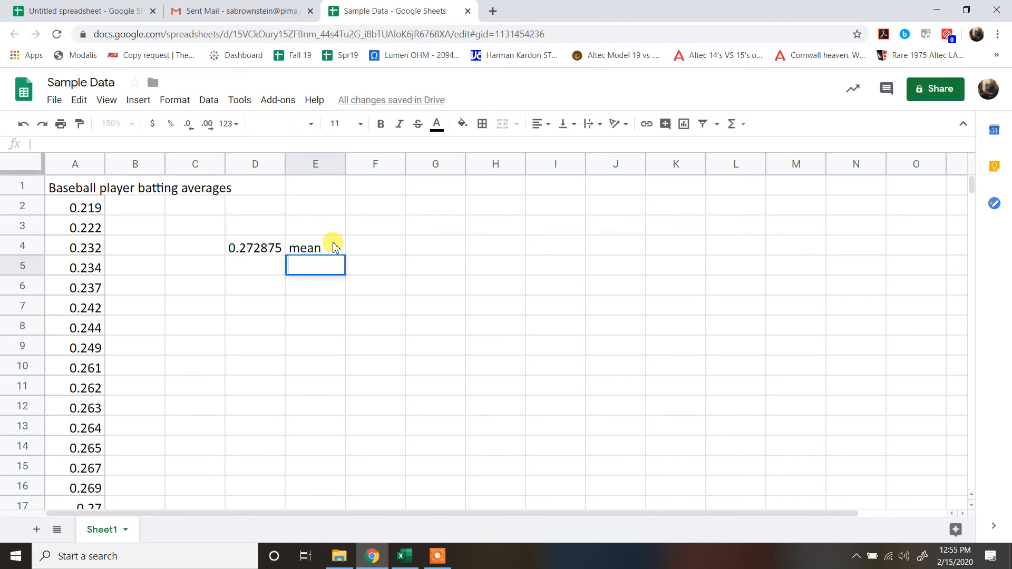
# - Calculate the median of the batting averages in cell D6 with =MEDIAN(A2:A33)
pyautogui.click(259, 288)
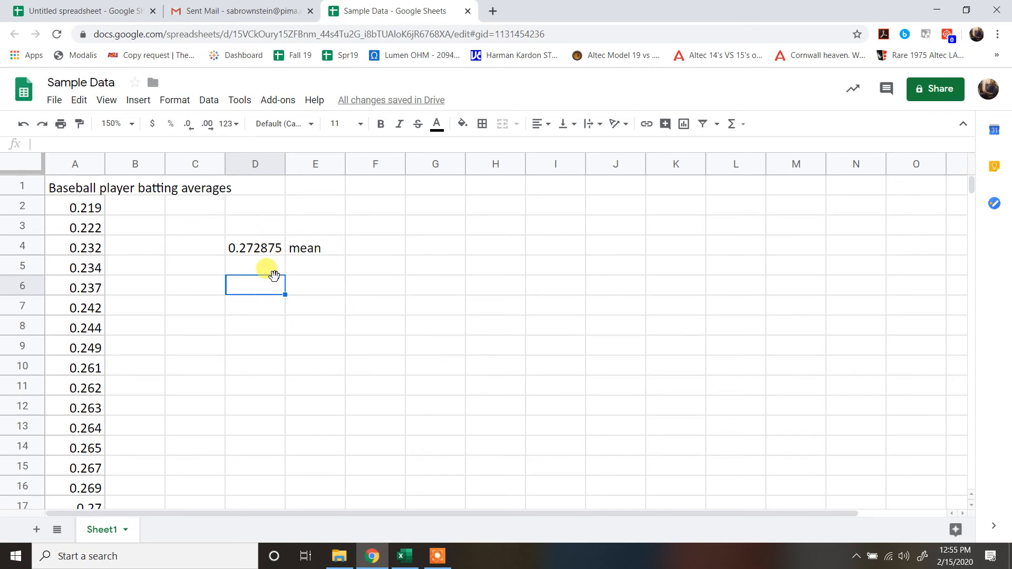
pyautogui.write('=me')
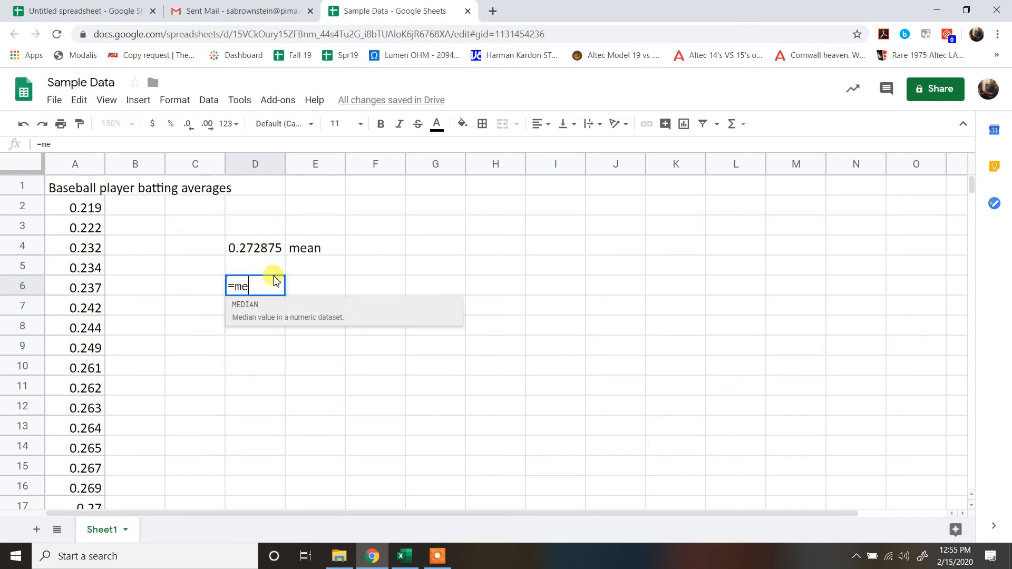
pyautogui.click(249, 306)
pyautogui.moveTo(79, 208); pyautogui.dragTo(78, 373)
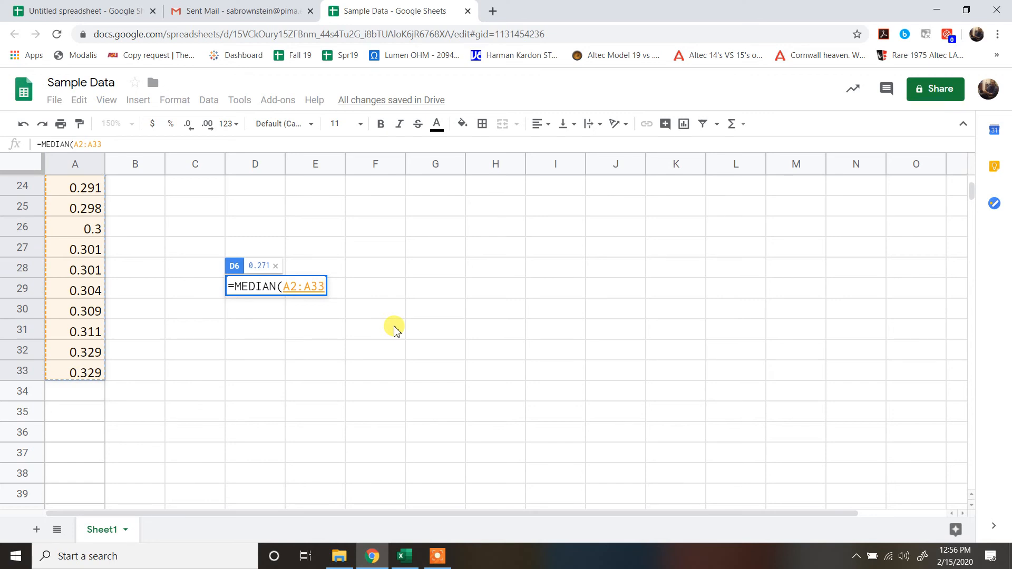
pyautogui.write(')')
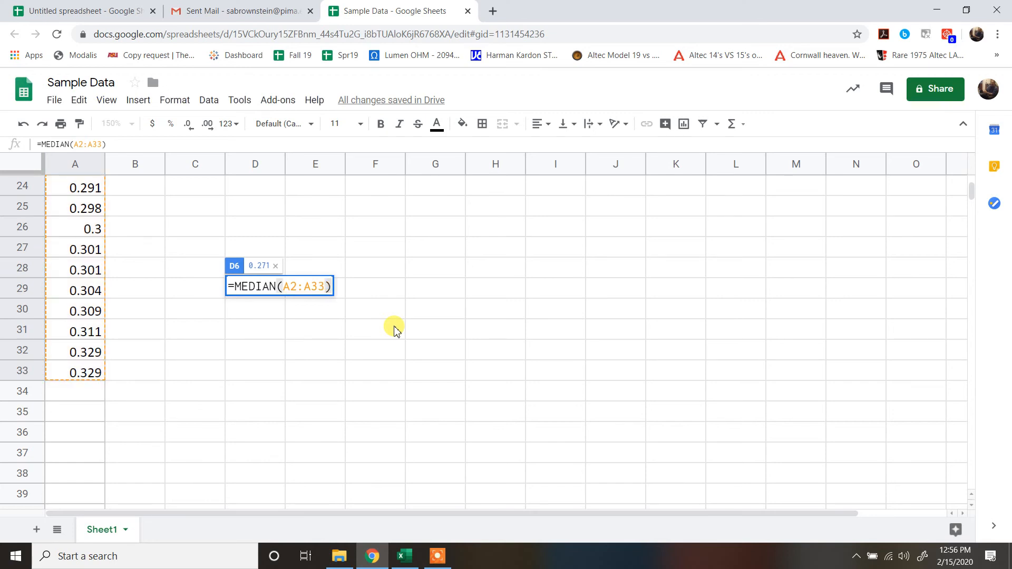
pyautogui.press('Return')
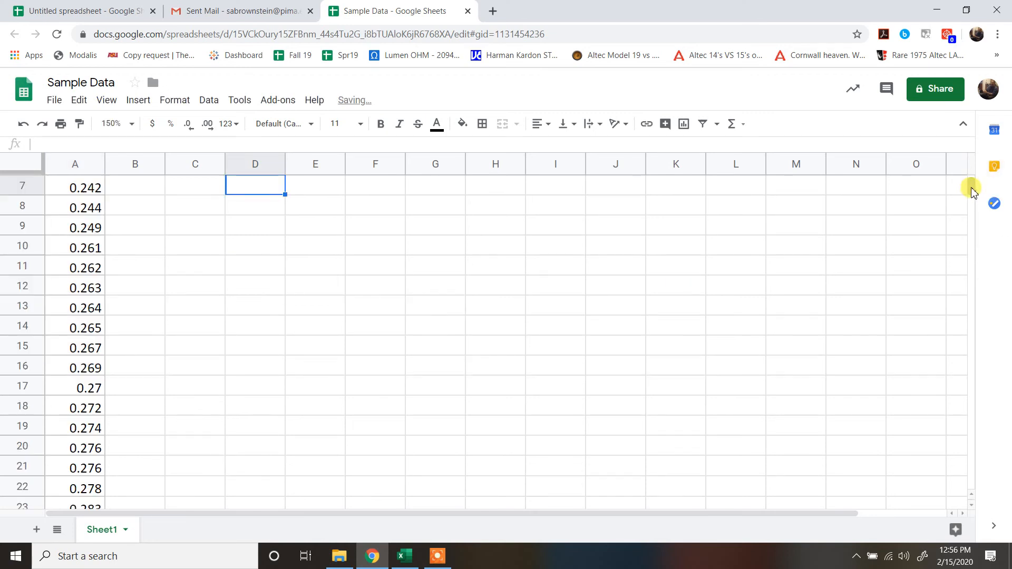
# - Label the median result by entering "median" in cell E6
pyautogui.moveTo(971, 190); pyautogui.dragTo(971, 176)
pyautogui.click(333, 287)
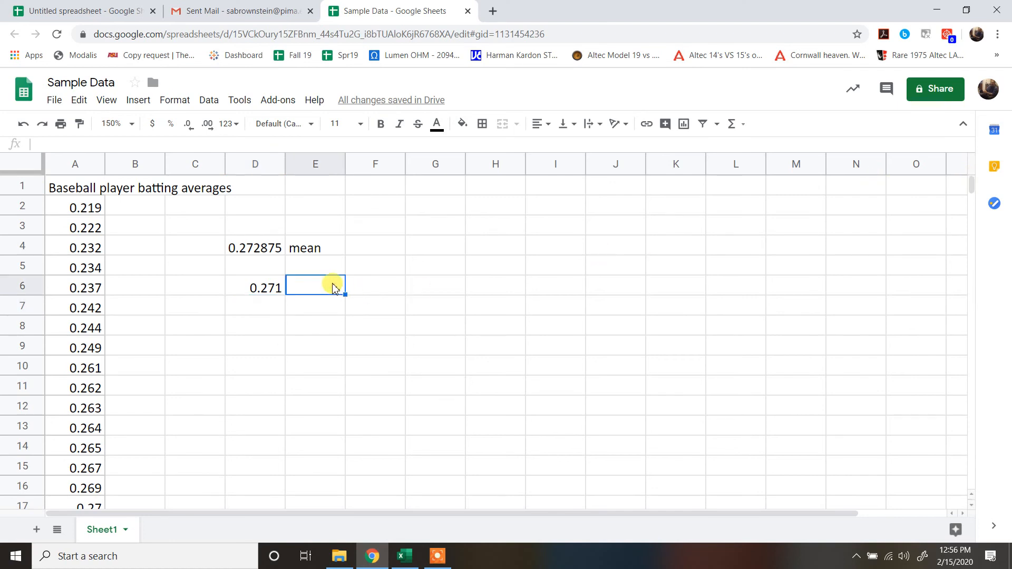
pyautogui.write('medi')
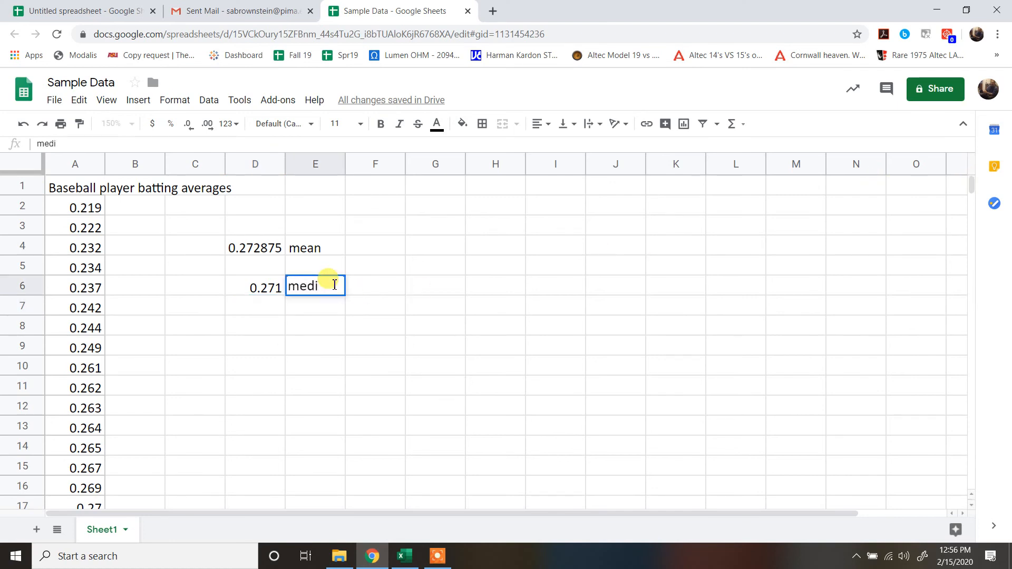
pyautogui.write('an')
pyautogui.press('Return')
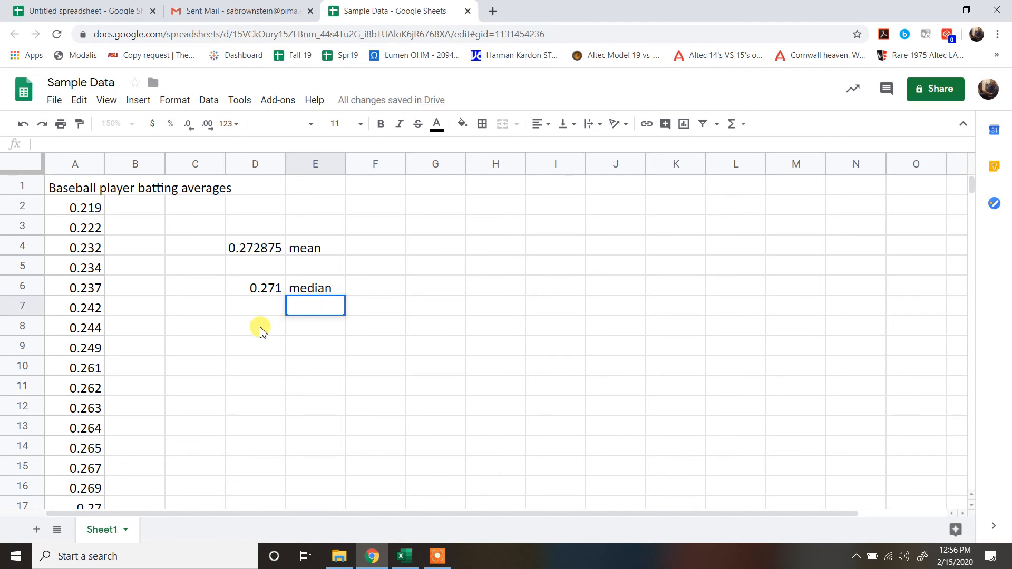
# - Calculate all modes of the batting averages from cell D8 with the array formula =ArrayFormula(MODE.MULT(A2:A33)), with D8:D14 selected
pyautogui.moveTo(261, 327); pyautogui.dragTo(267, 447)
pyautogui.write('=')
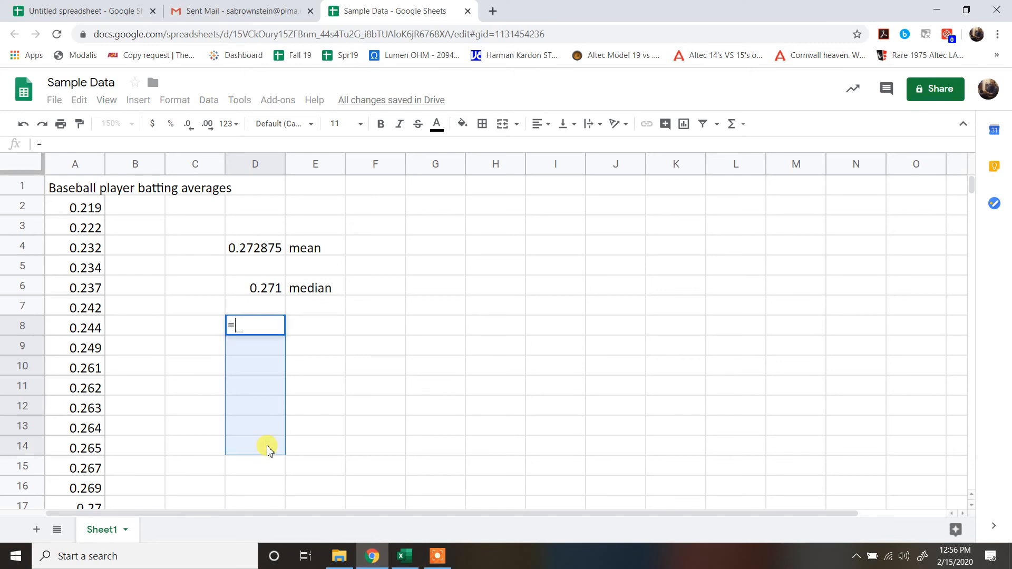
pyautogui.write('mode')
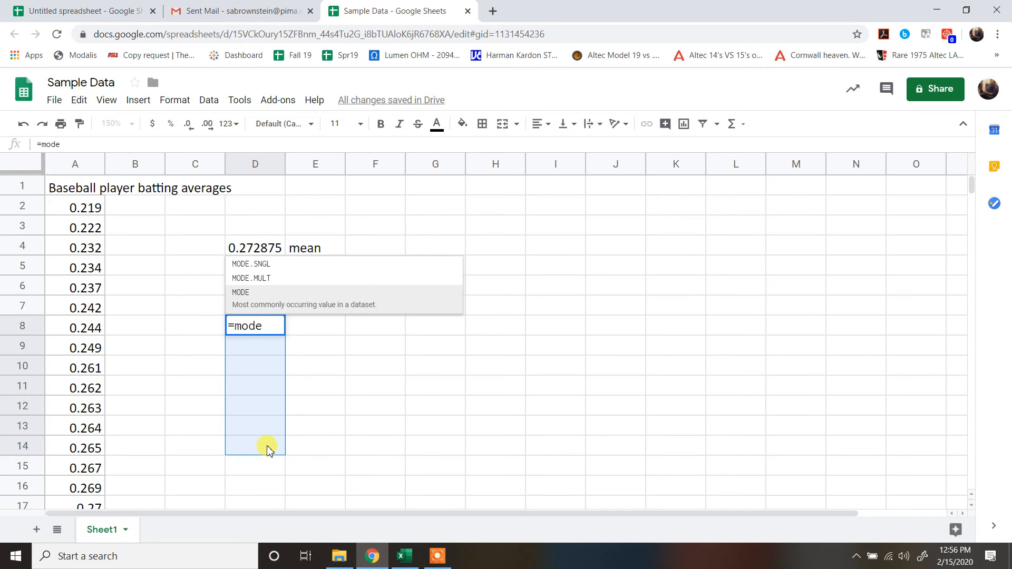
pyautogui.click(256, 277)
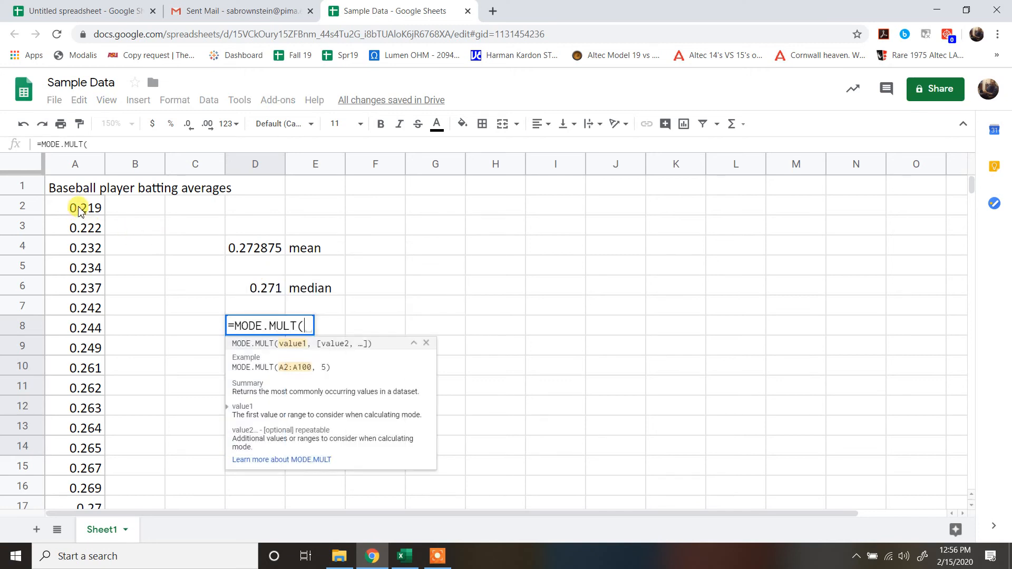
pyautogui.moveTo(79, 207); pyautogui.dragTo(72, 378)
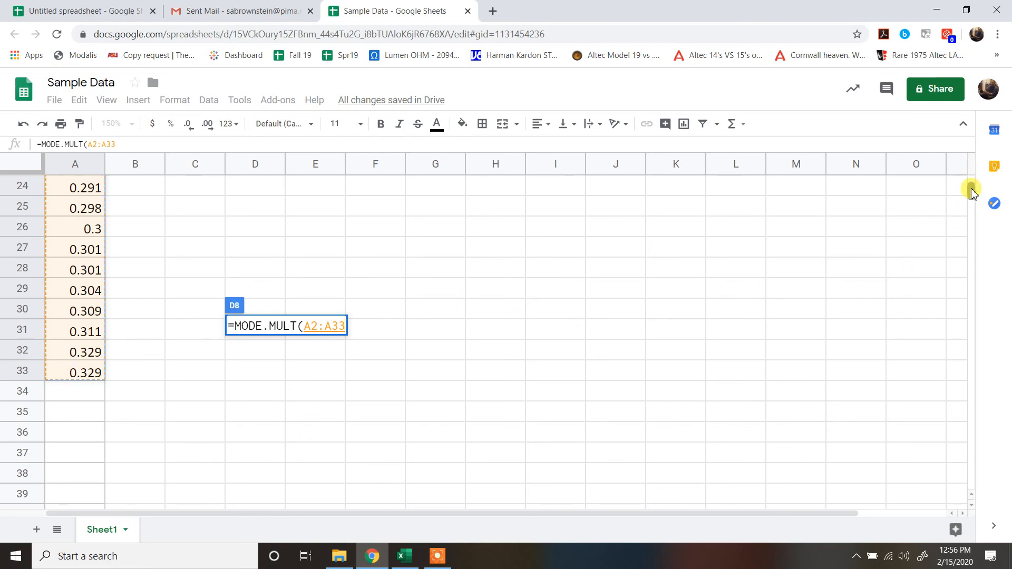
pyautogui.moveTo(971, 188); pyautogui.dragTo(973, 185)
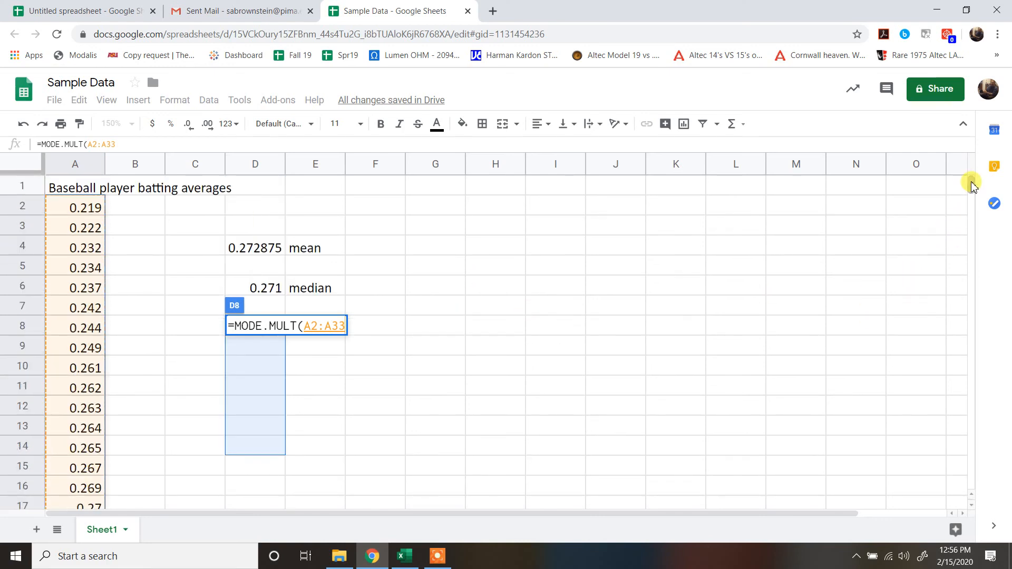
pyautogui.write(')')
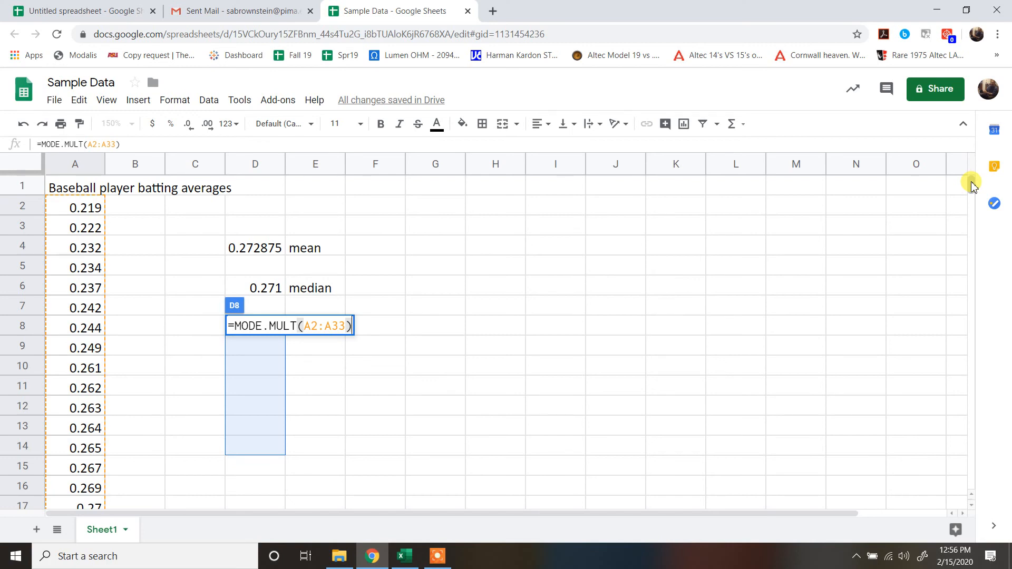
pyautogui.hotkey('ctrl', 'shift', 'Return')
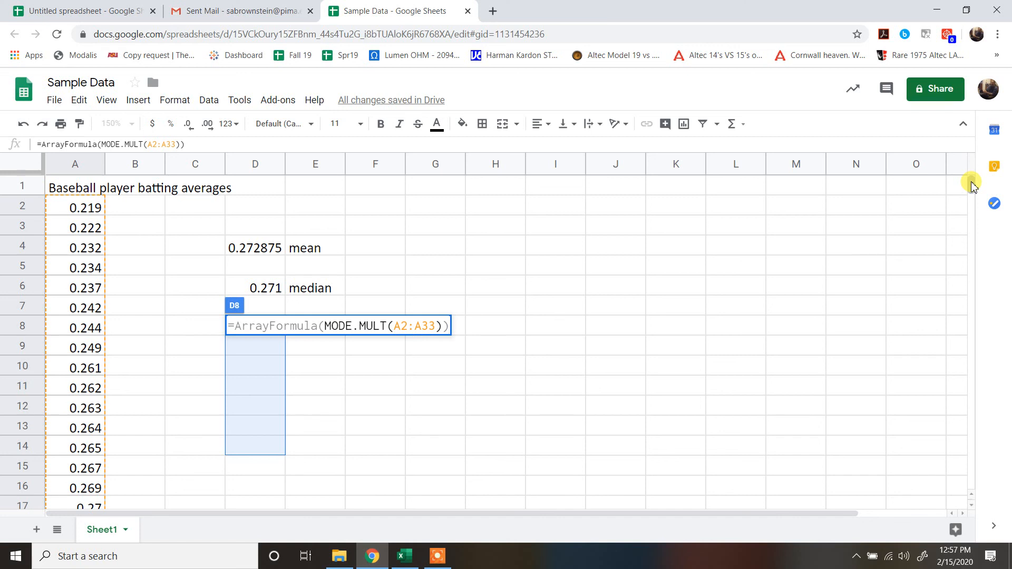
pyautogui.press('Return')
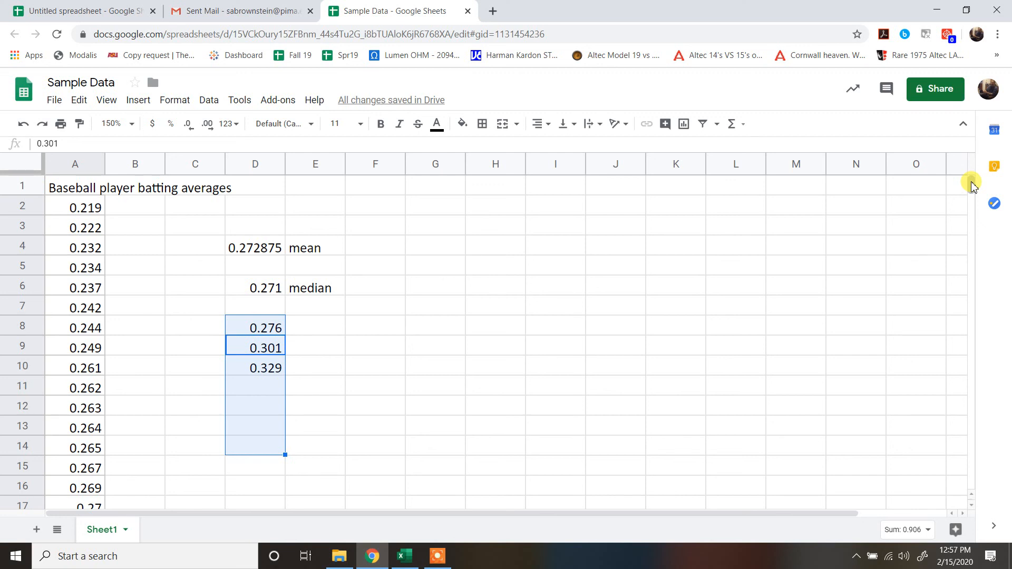
# - Label the mode results by entering "mode" in cell E8
pyautogui.click(314, 334)
pyautogui.write('mode')
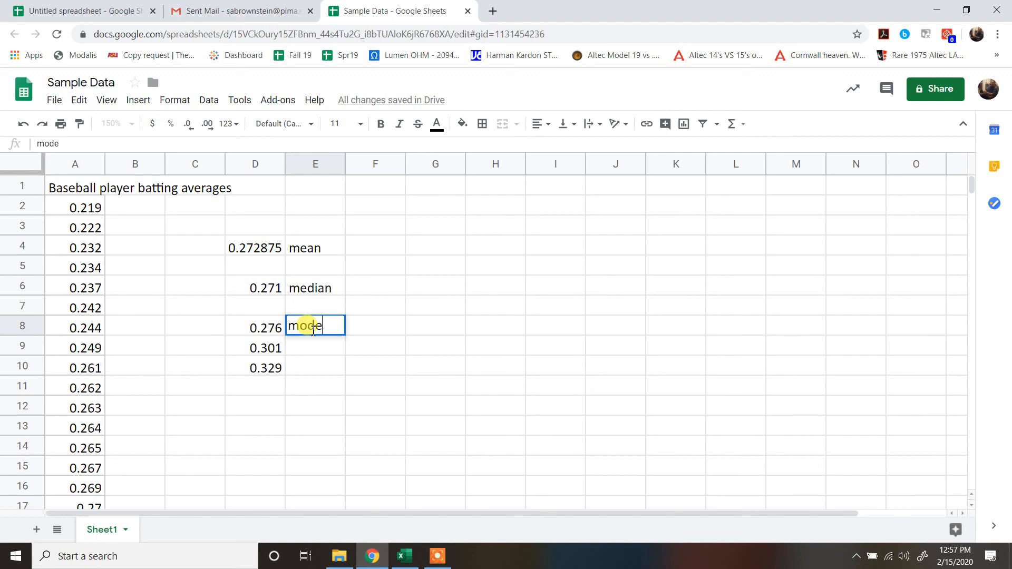
pyautogui.press('Return')
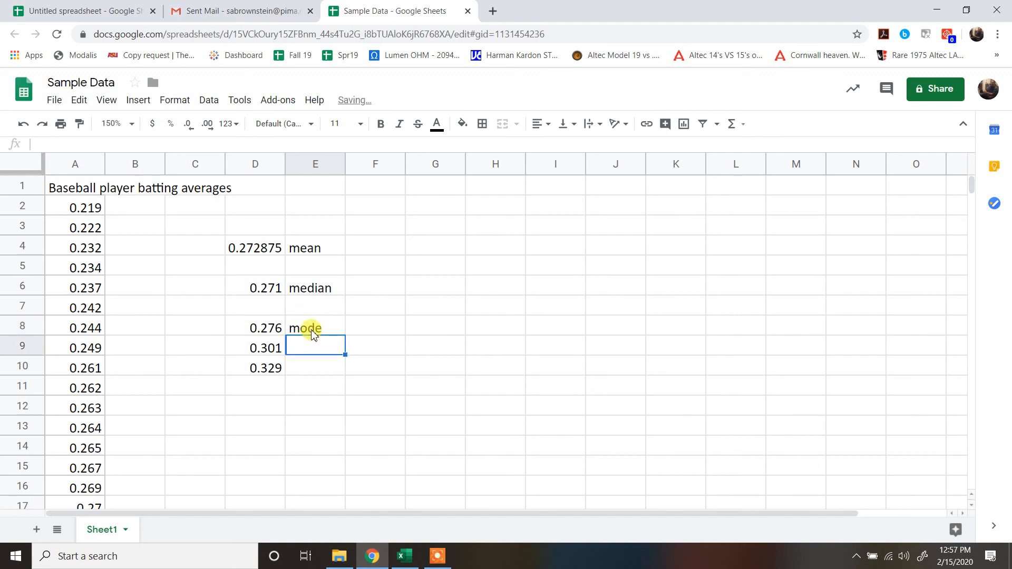
# - Change the label in cell E8 to "modes"
pyautogui.click(317, 328)
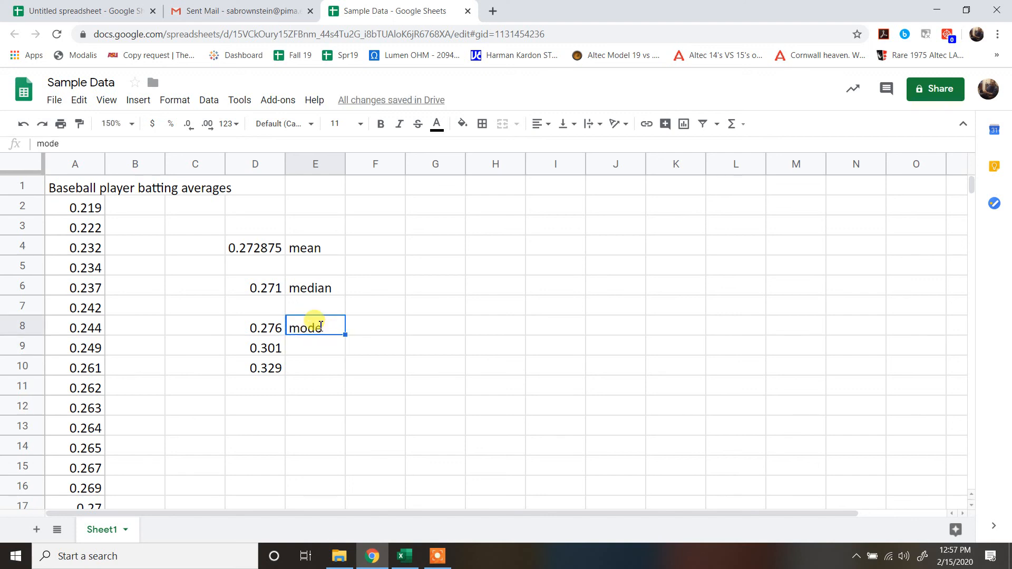
pyautogui.doubleClick(320, 325)
pyautogui.write('s')
pyautogui.press('Return')
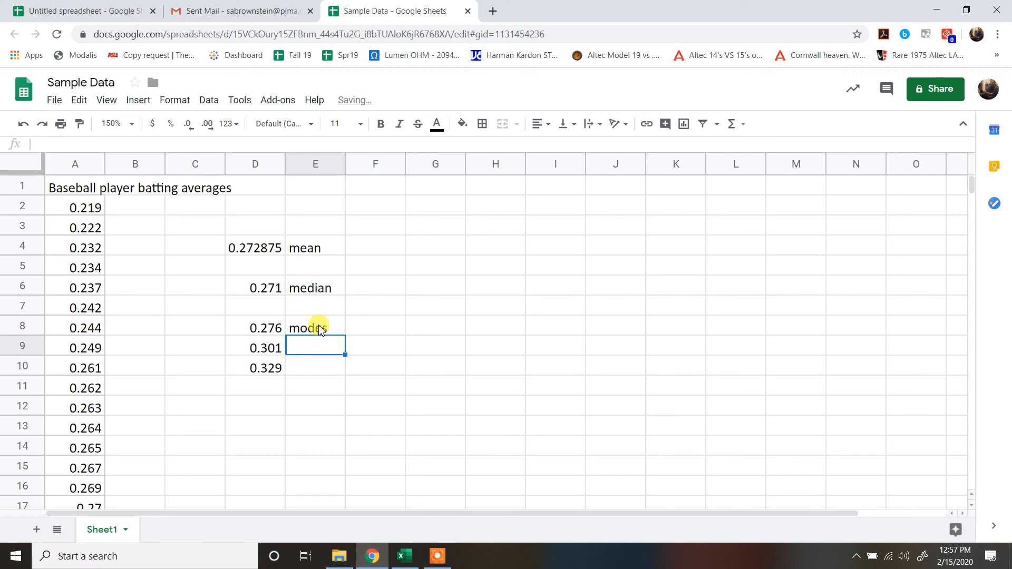
pyautogui.click(368, 396)
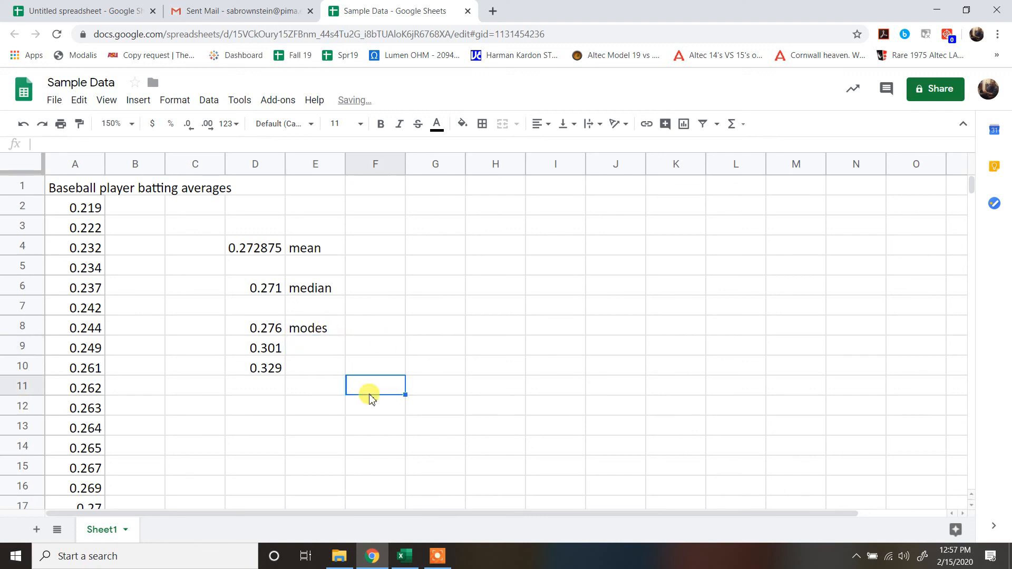
# - Calculate the sample variance of the batting averages in cell G4 with =VAR(A2:A33)
pyautogui.click(422, 246)
pyautogui.write('=')
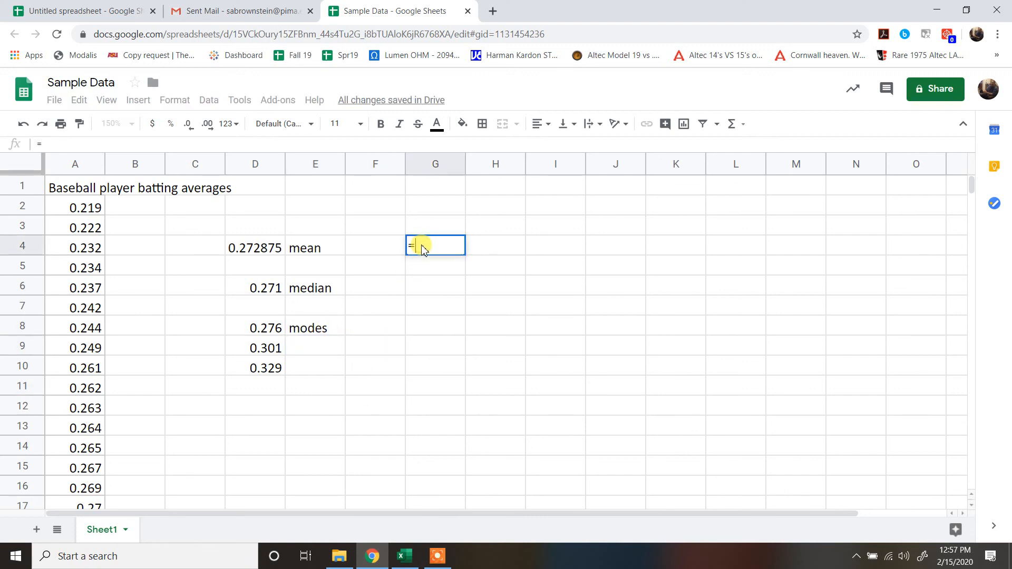
pyautogui.write('var')
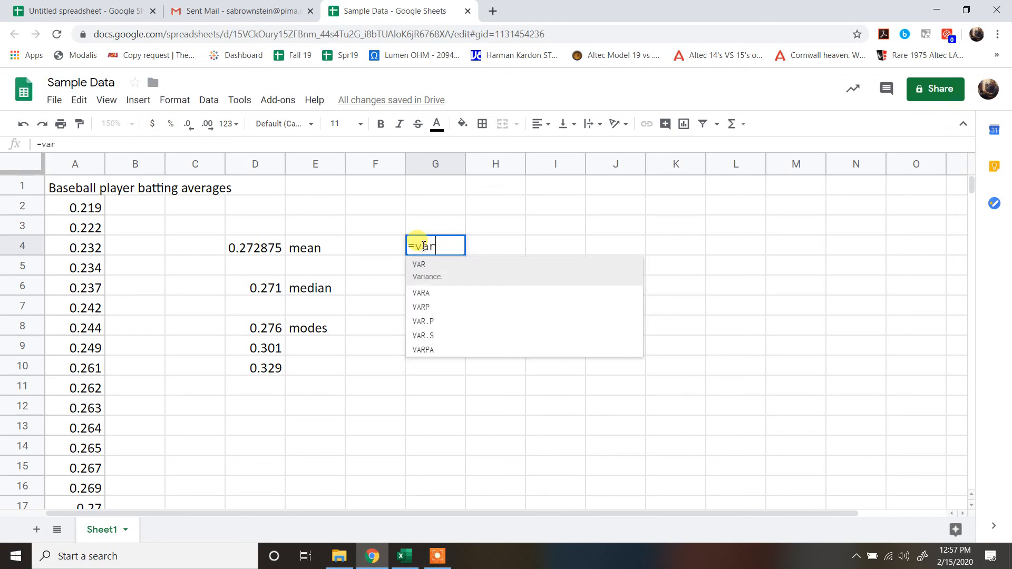
pyautogui.click(458, 272)
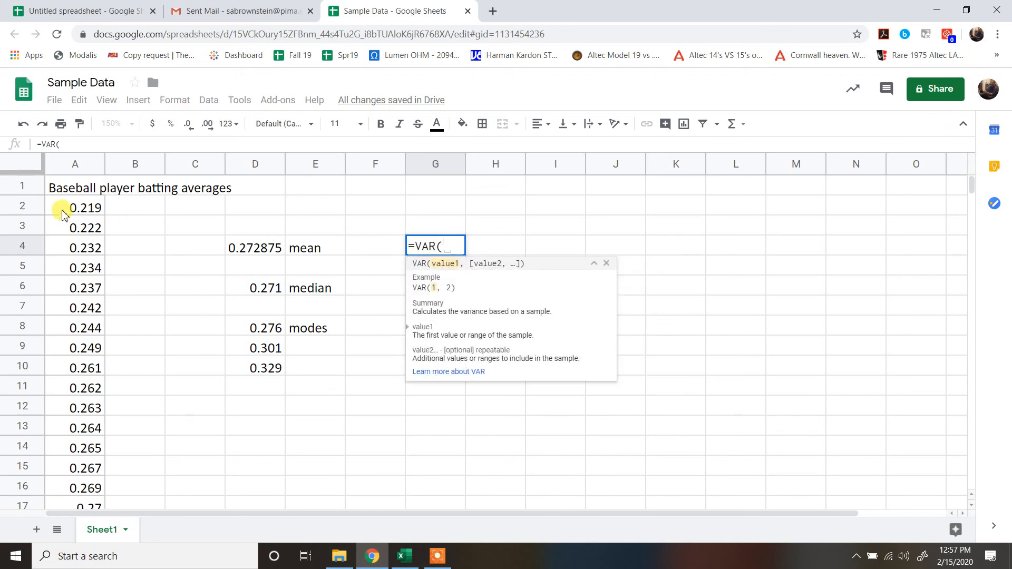
pyautogui.moveTo(62, 207); pyautogui.dragTo(89, 236)
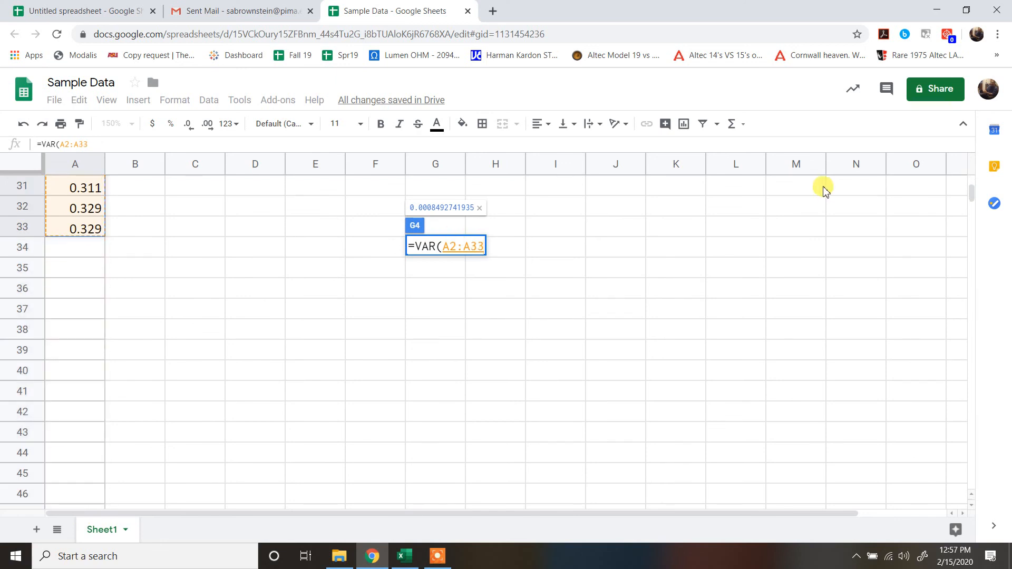
pyautogui.scroll(2, 973, 185)
pyautogui.scroll(9, 970, 181)
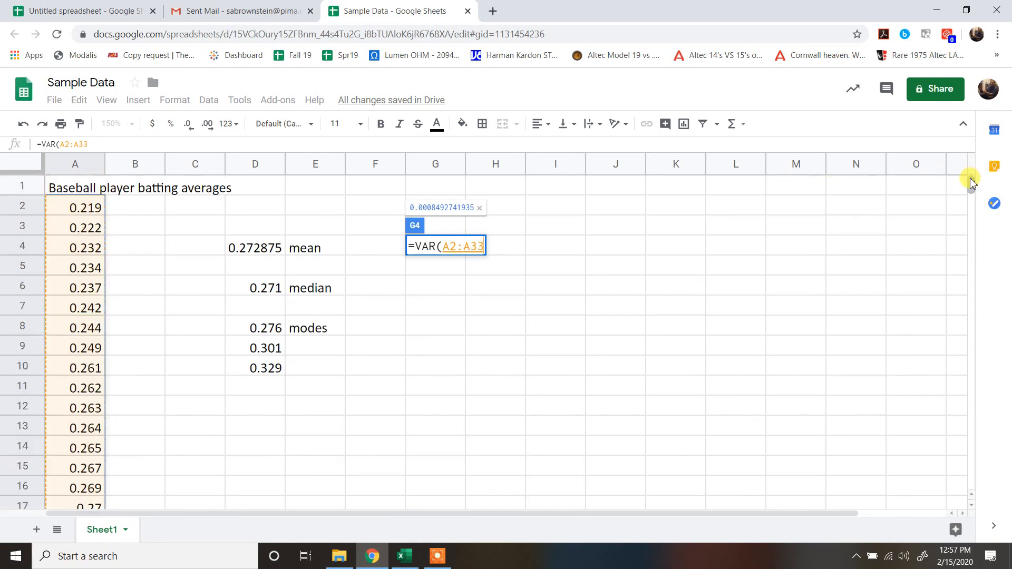
pyautogui.write(')')
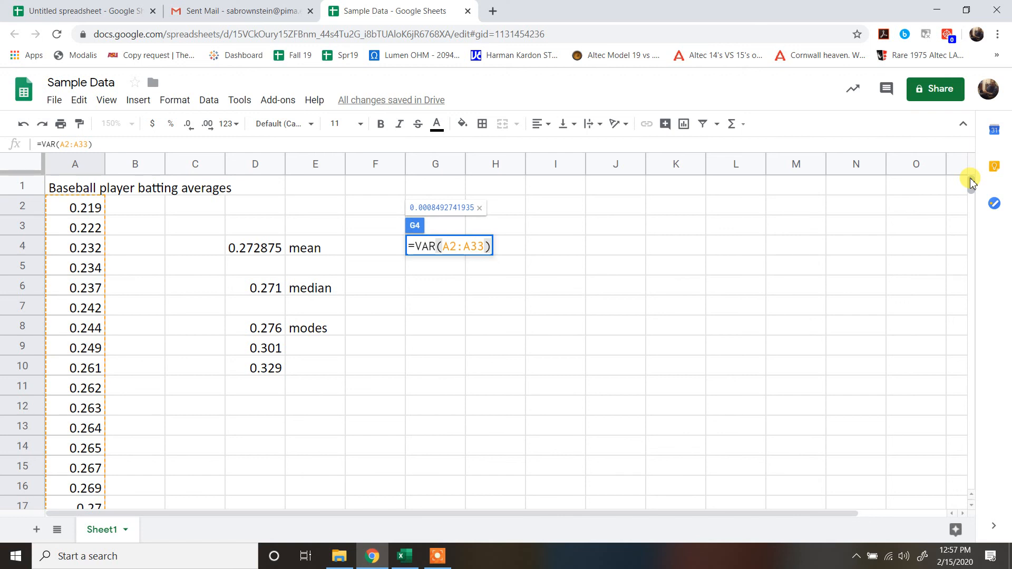
pyautogui.press('Return')
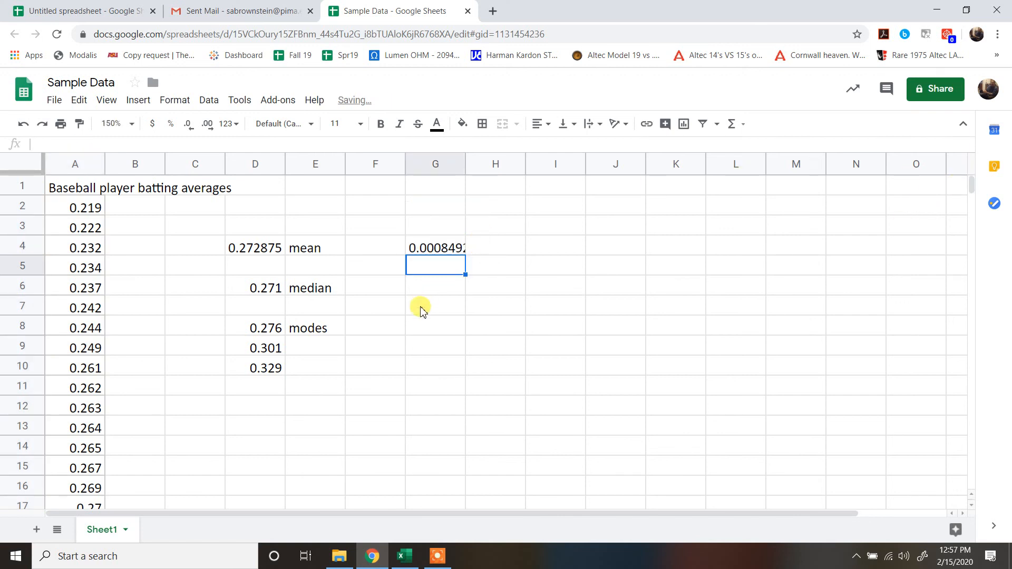
# - Calculate the sample standard deviation of the batting averages in cell G6 with =STDEV(A2:A33)
pyautogui.click(435, 288)
pyautogui.write('=')
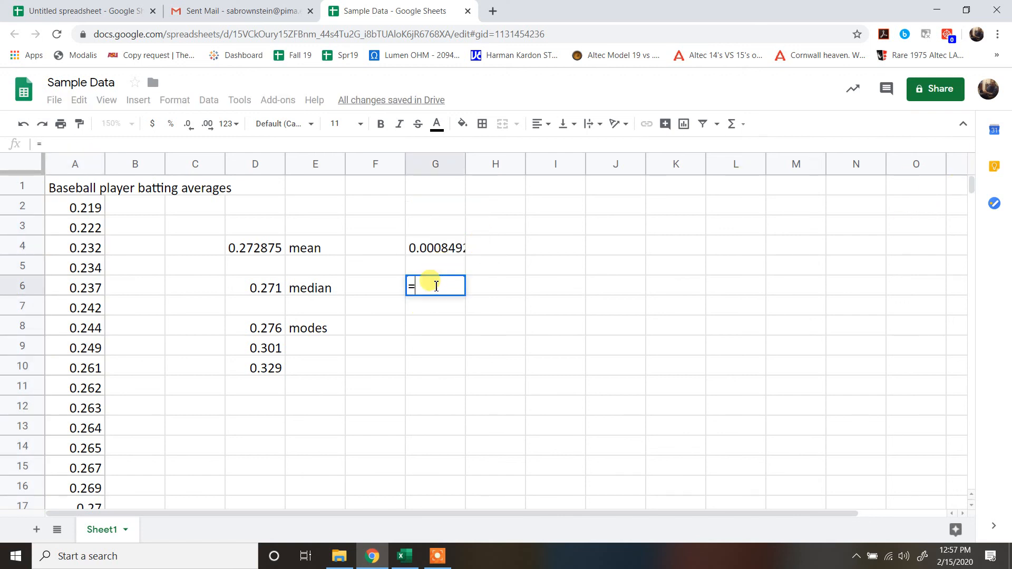
pyautogui.write('st')
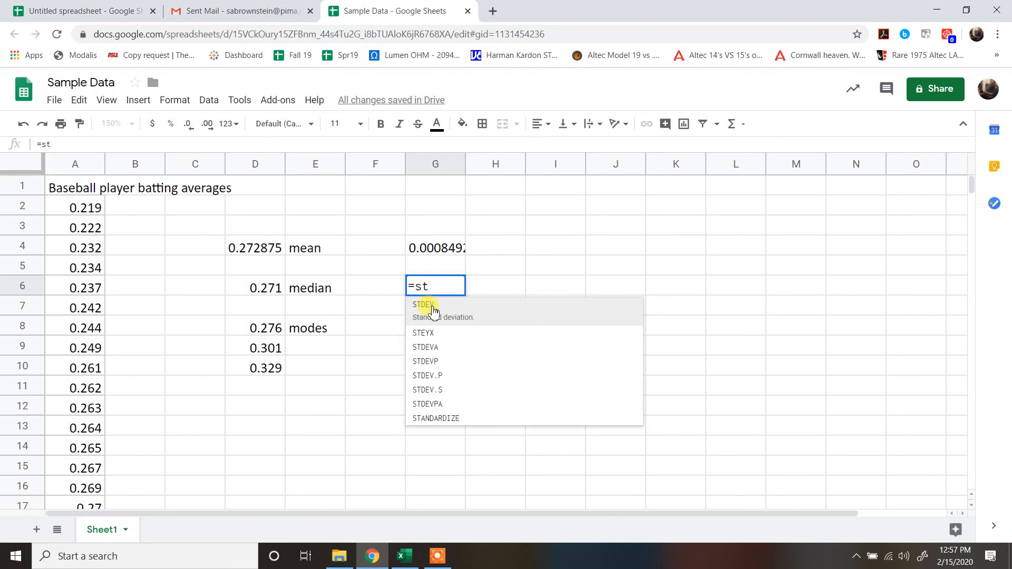
pyautogui.click(432, 311)
pyautogui.click(83, 207)
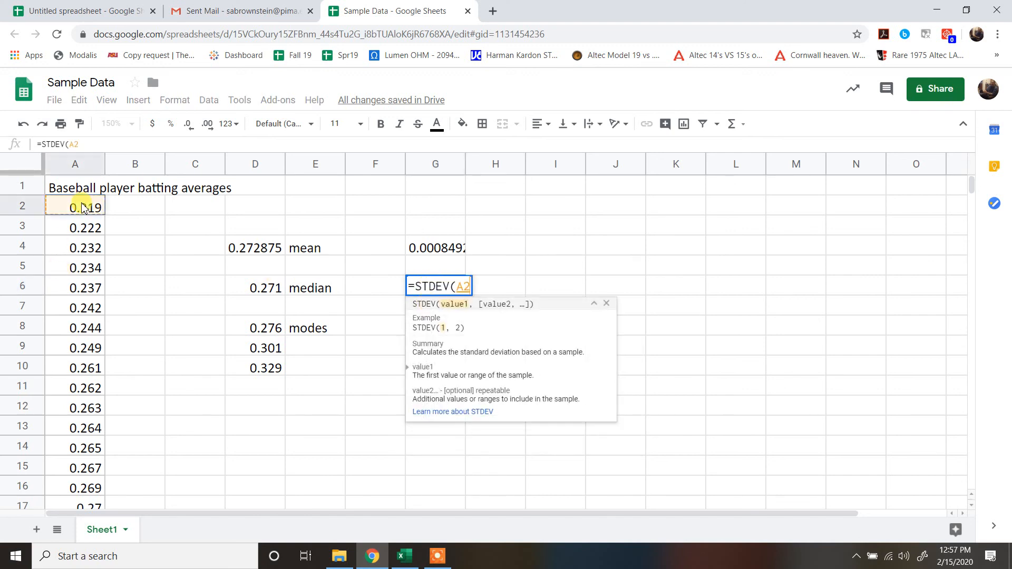
pyautogui.moveTo(83, 207); pyautogui.dragTo(79, 331)
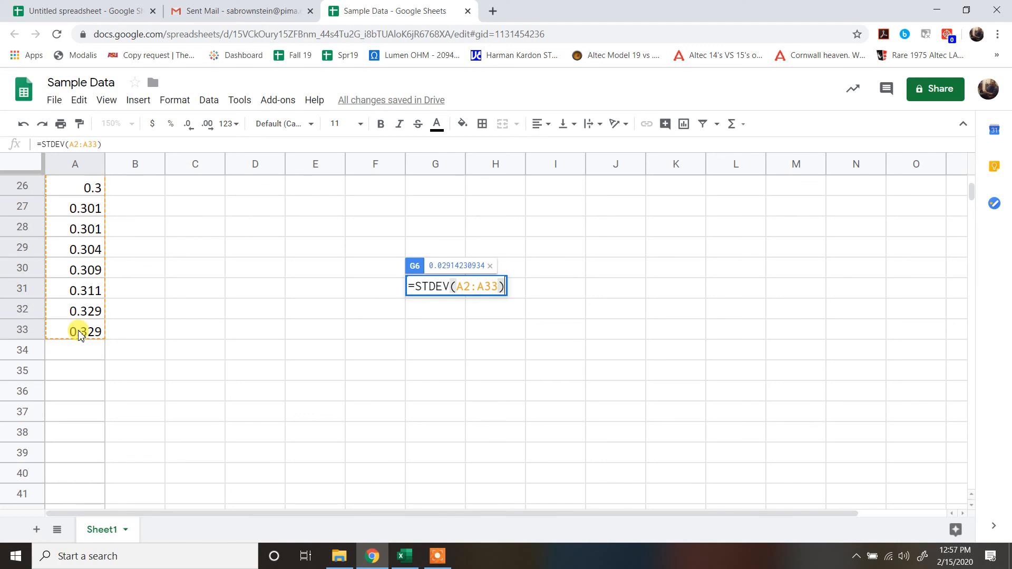
pyautogui.press('Return')
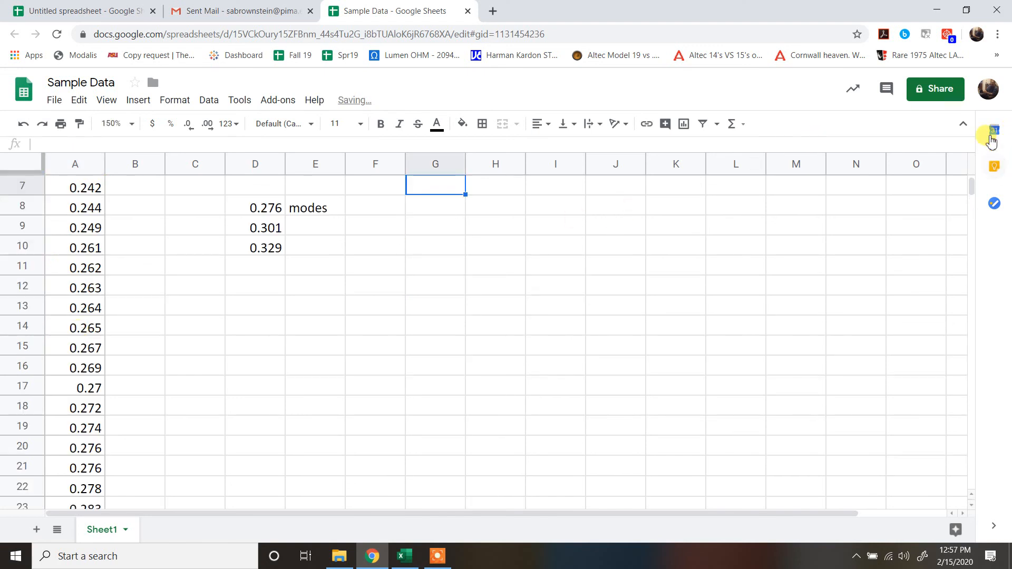
pyautogui.scroll(3, 975, 180)
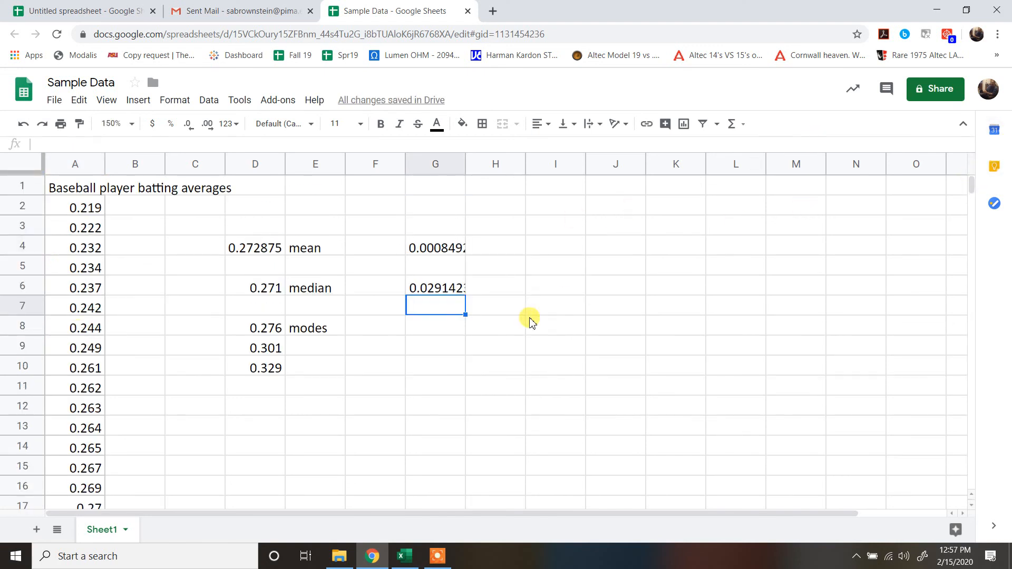
pyautogui.click(501, 291)
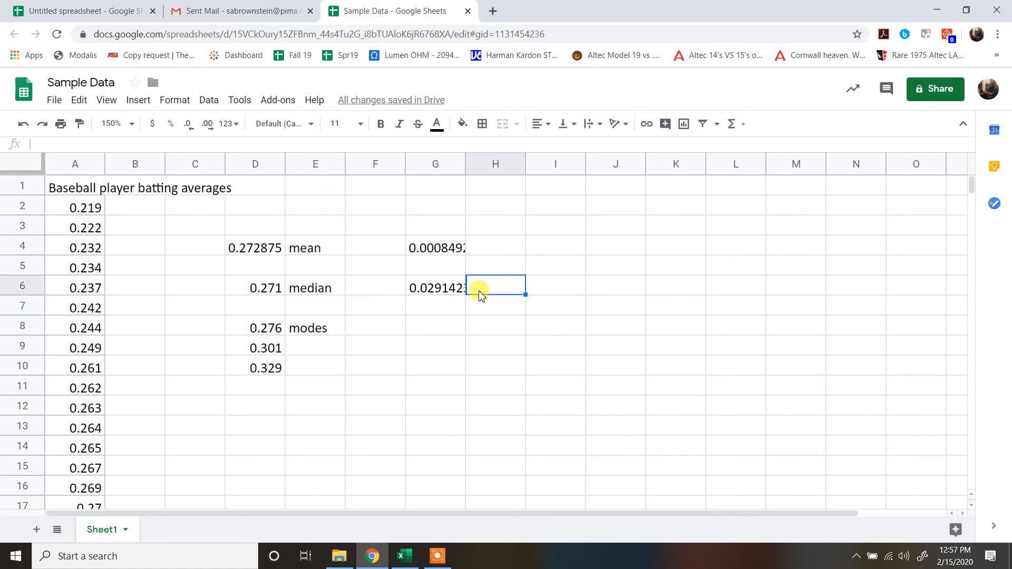
pyautogui.click(441, 291)
pyautogui.click(441, 319)
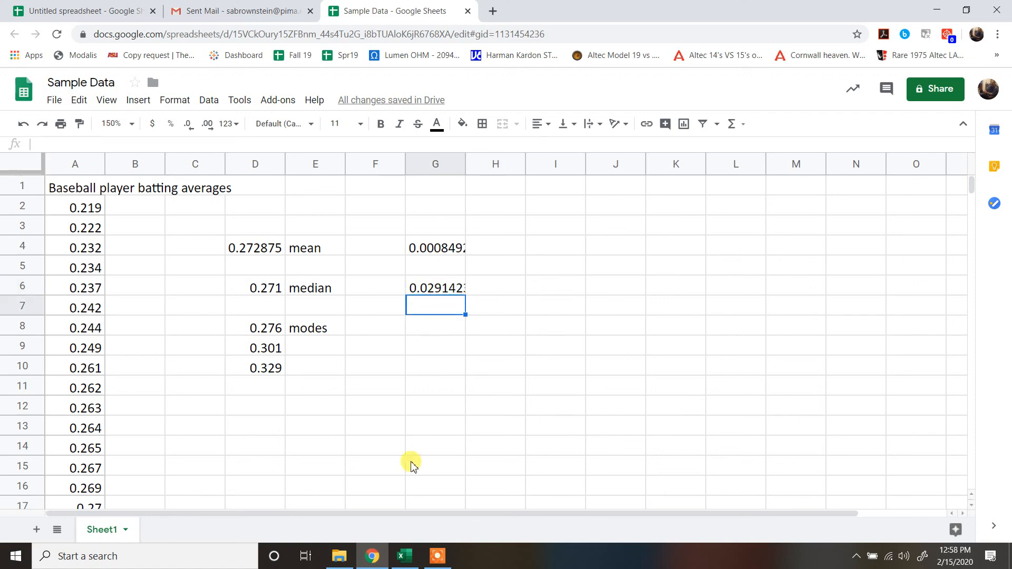